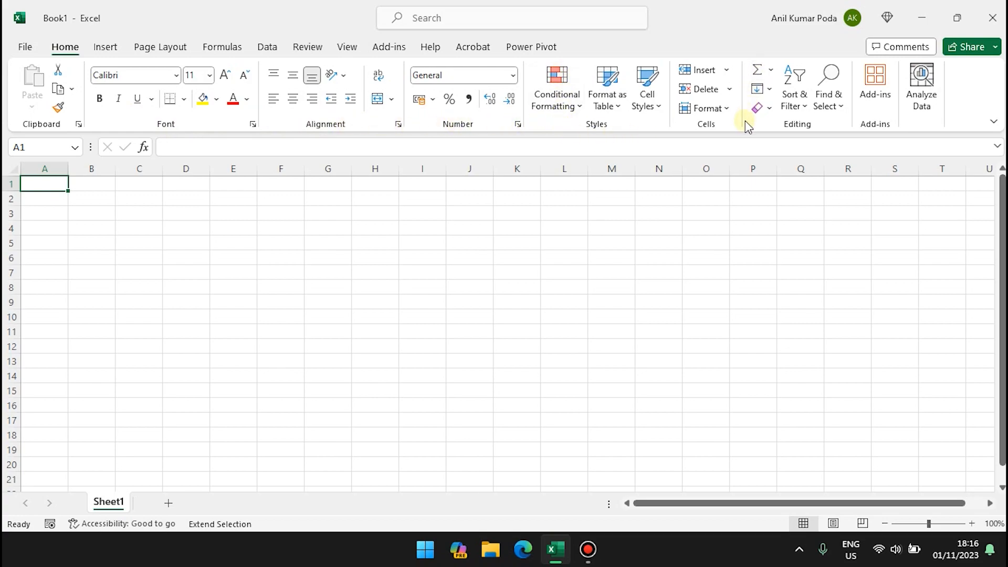
left_click(107, 50)
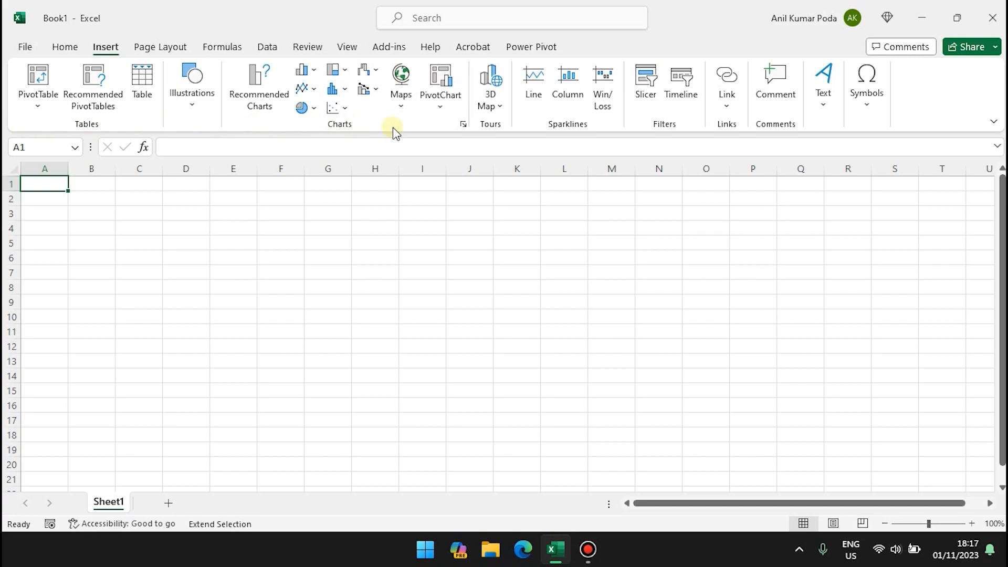
left_click(288, 47)
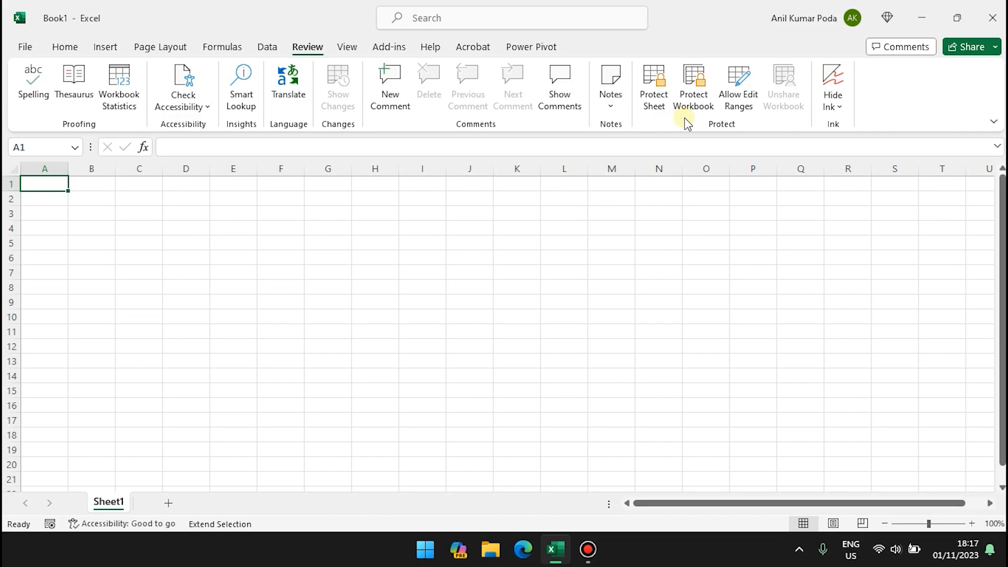
left_click(223, 47)
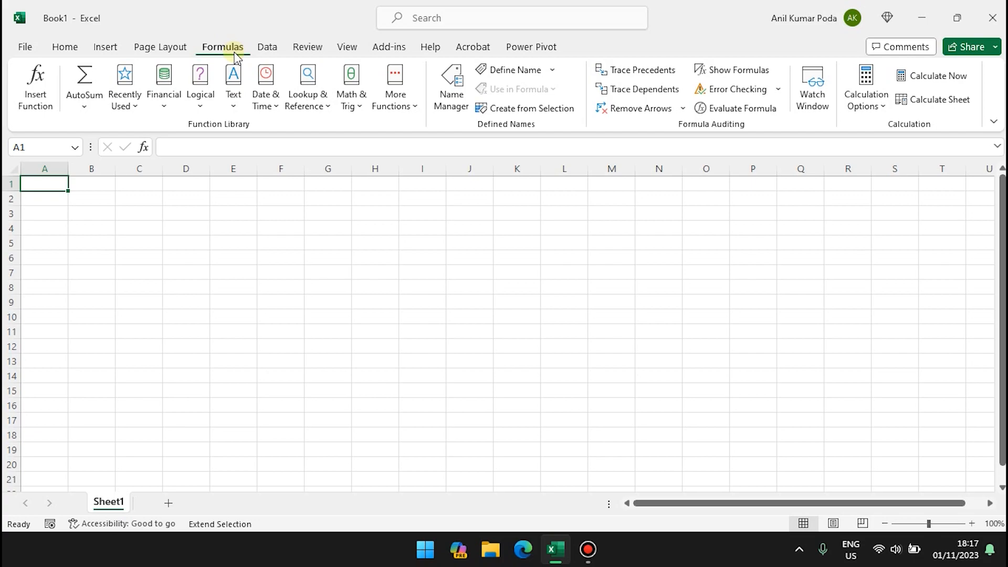
left_click(269, 49)
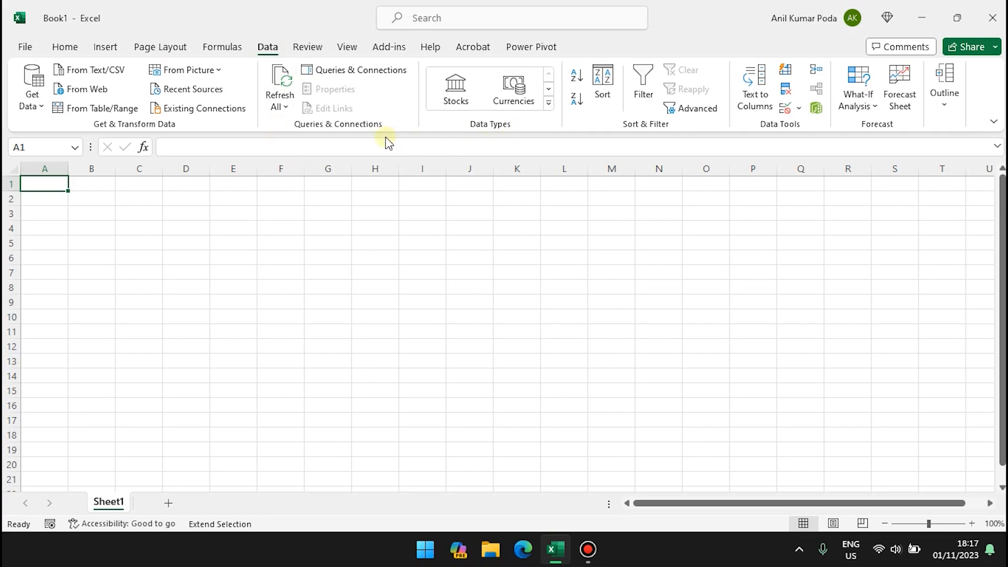
left_click(181, 49)
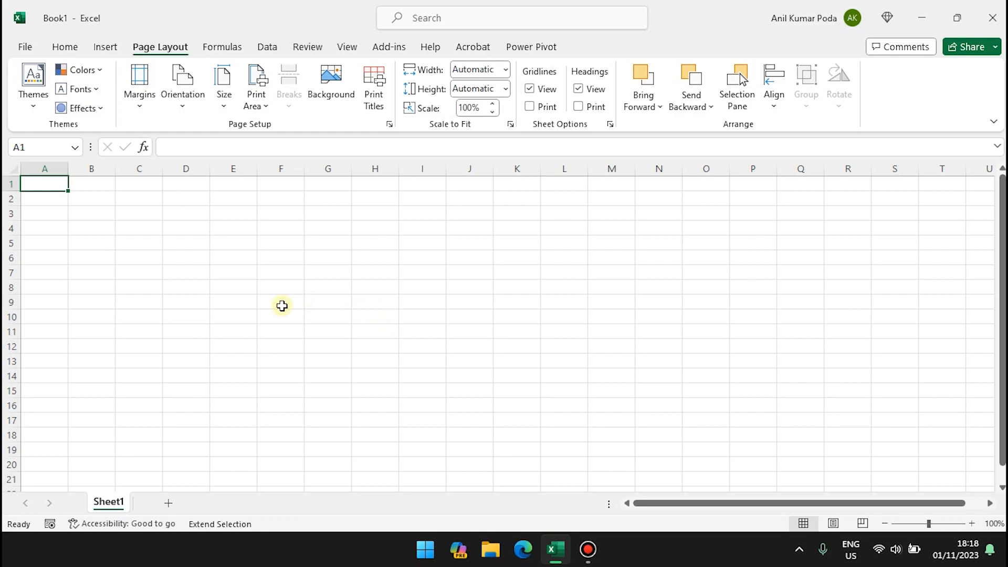
Step: Open the ribbon customization settings in the Excel options
left_click(30, 46)
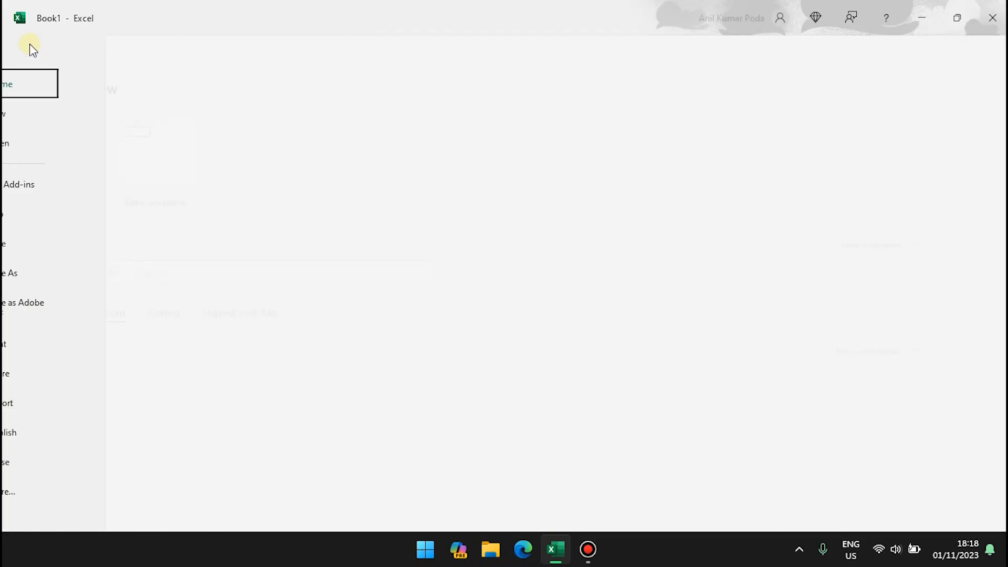
left_click(49, 494)
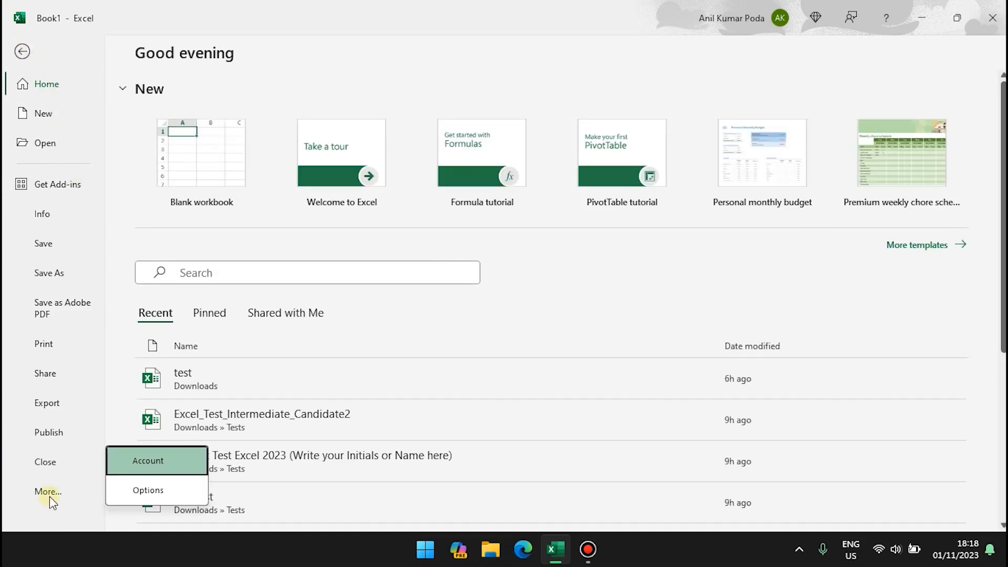
left_click(135, 499)
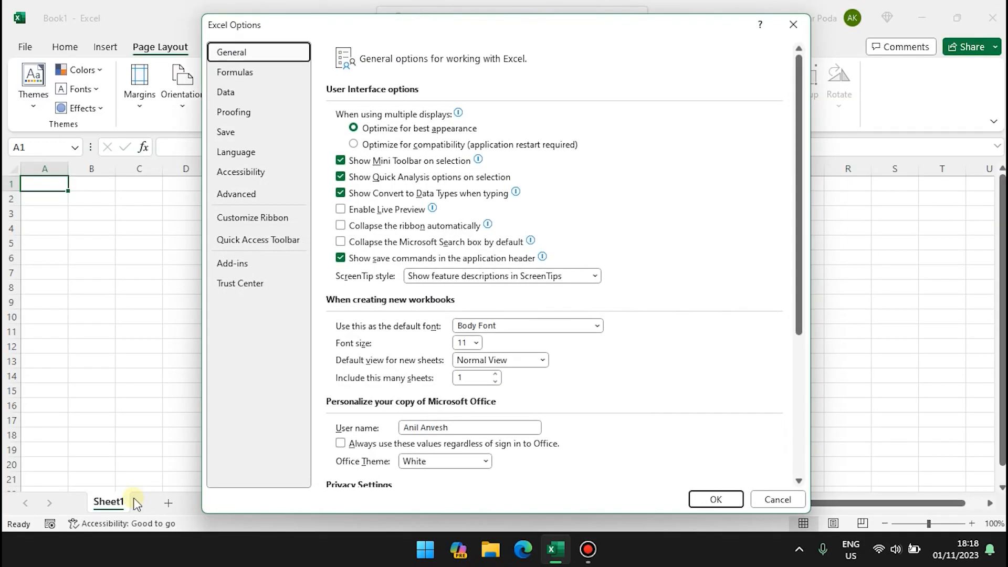
left_click(298, 216)
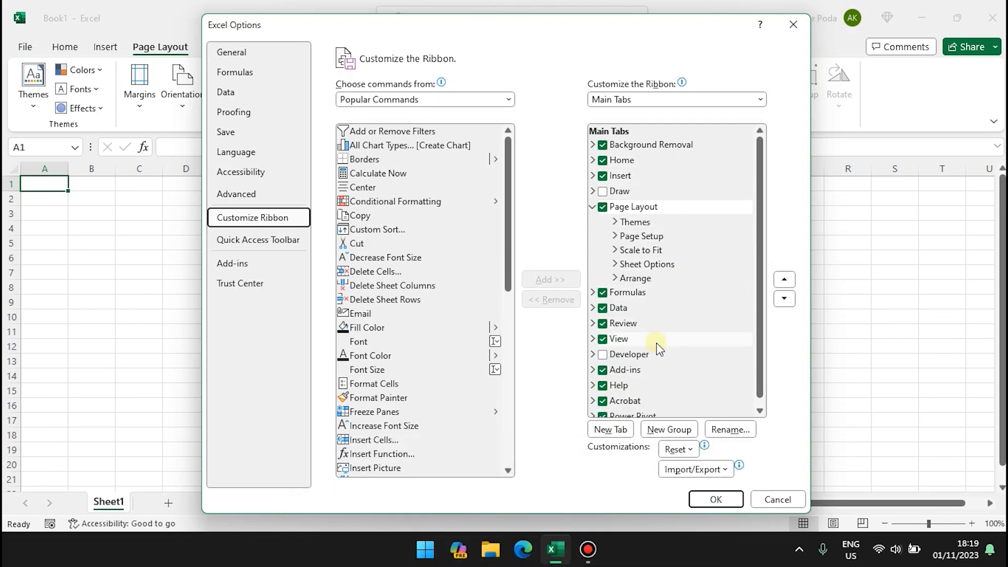
Step: Add a custom main tab directly after Formulas and rename it DataVlog
left_click(628, 291)
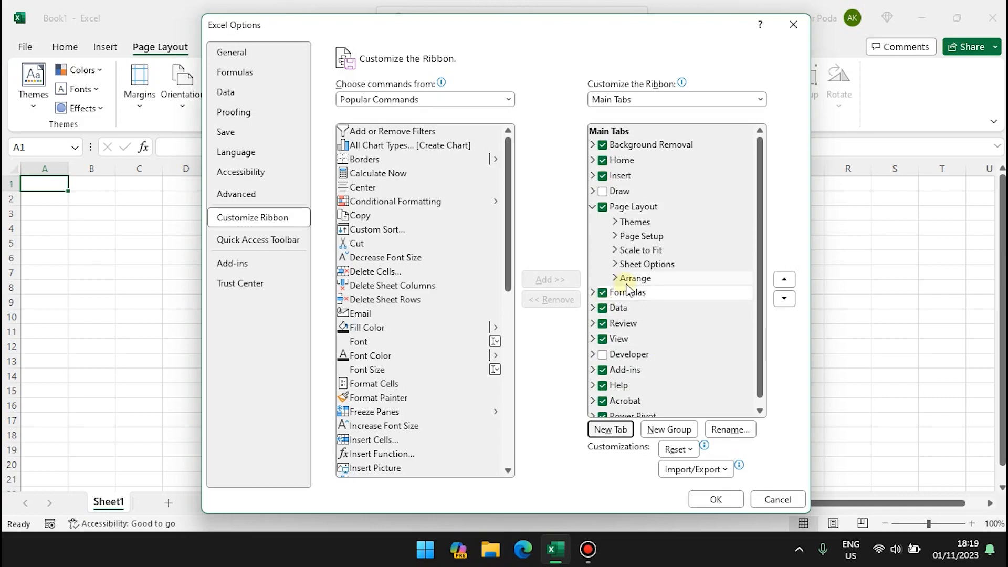
left_click(603, 430)
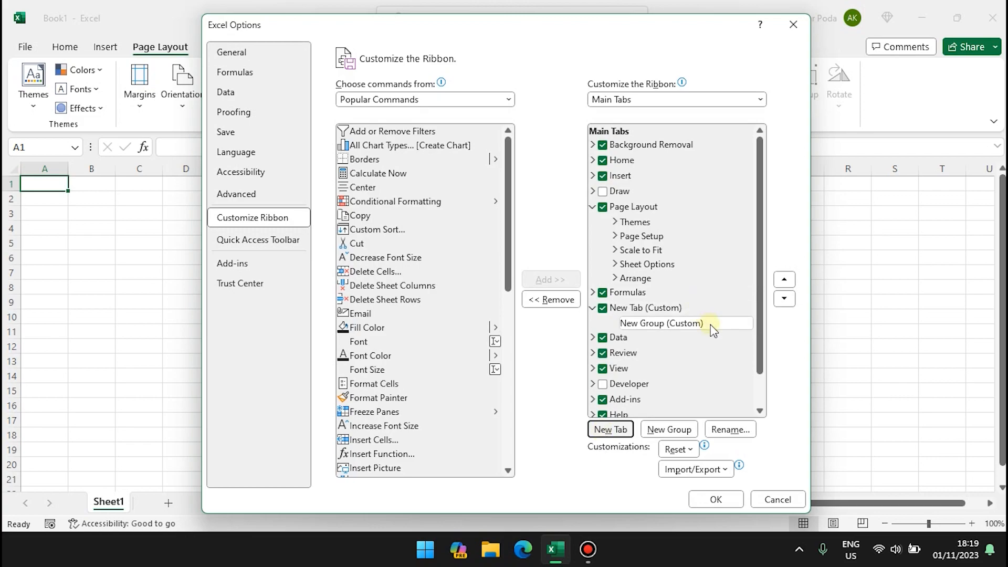
right_click(641, 310)
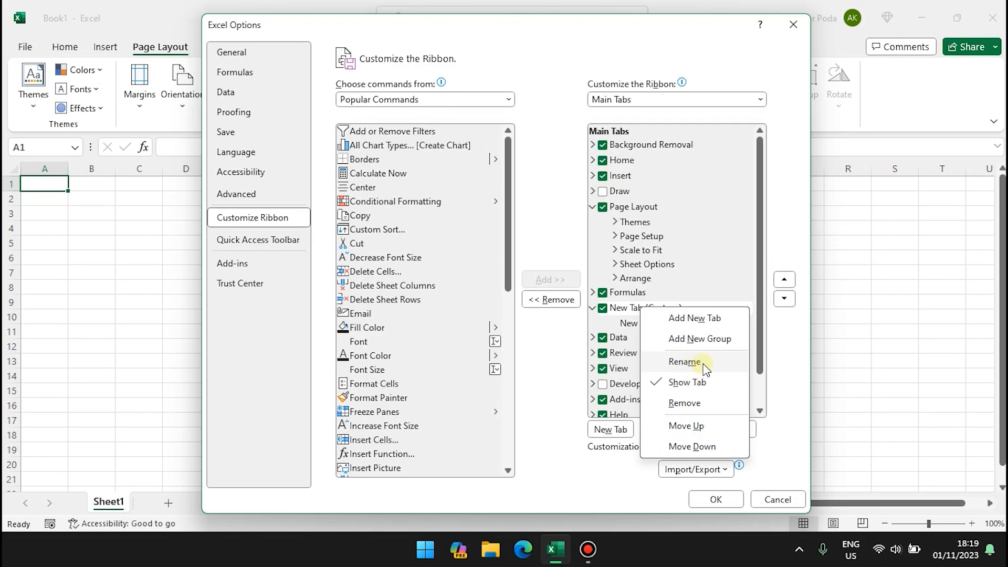
left_click(701, 367)
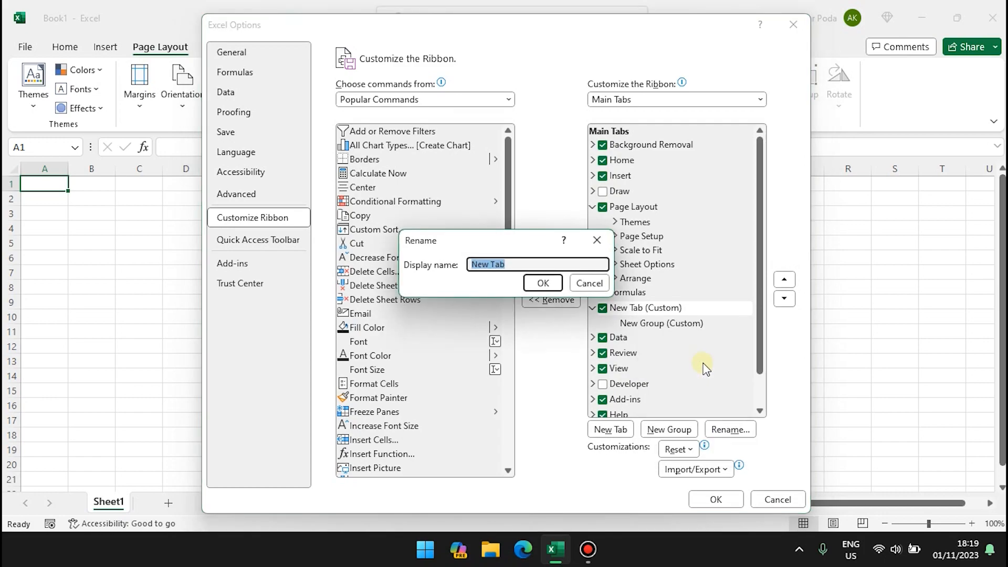
type("DataVlog")
left_click(539, 284)
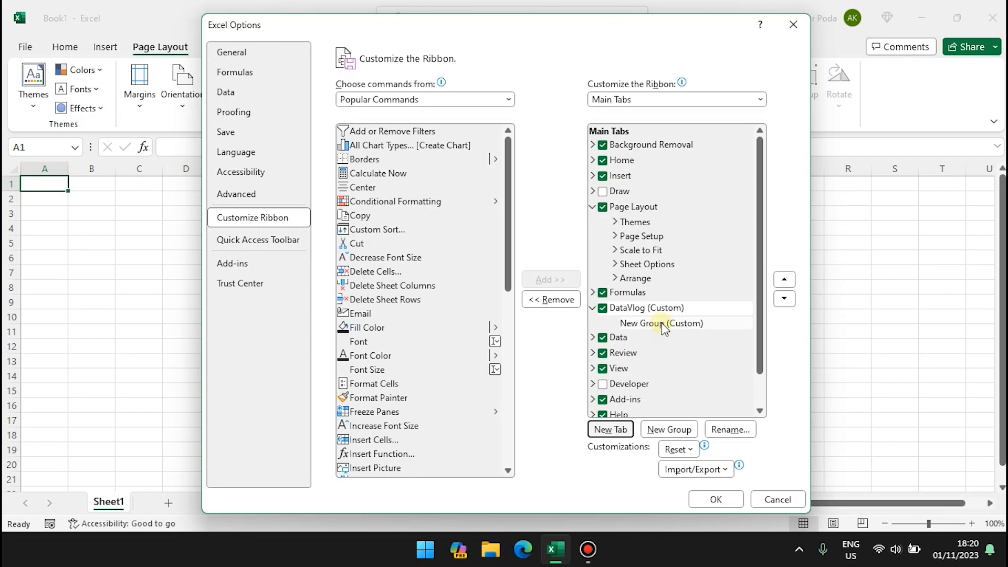
Step: List the Main Tabs commands and add Paste and Format Painter from Home's Clipboard group to DataVlog's new custom group
left_click(462, 103)
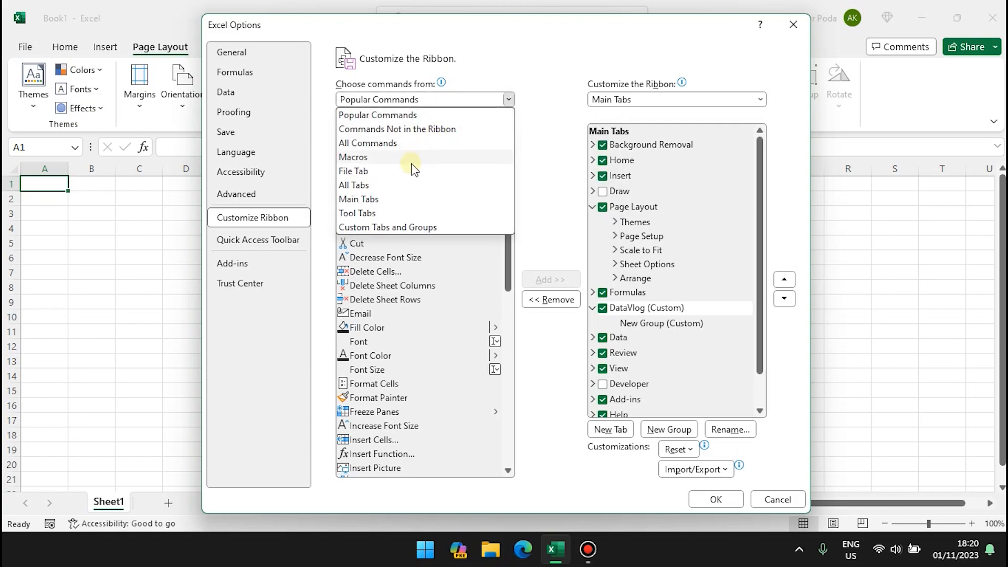
left_click(373, 199)
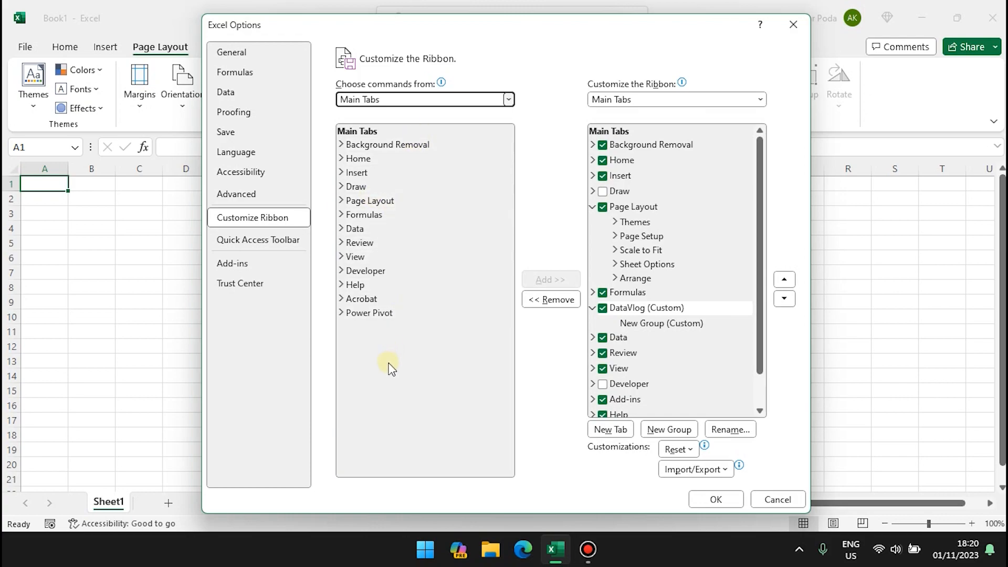
left_click(341, 158)
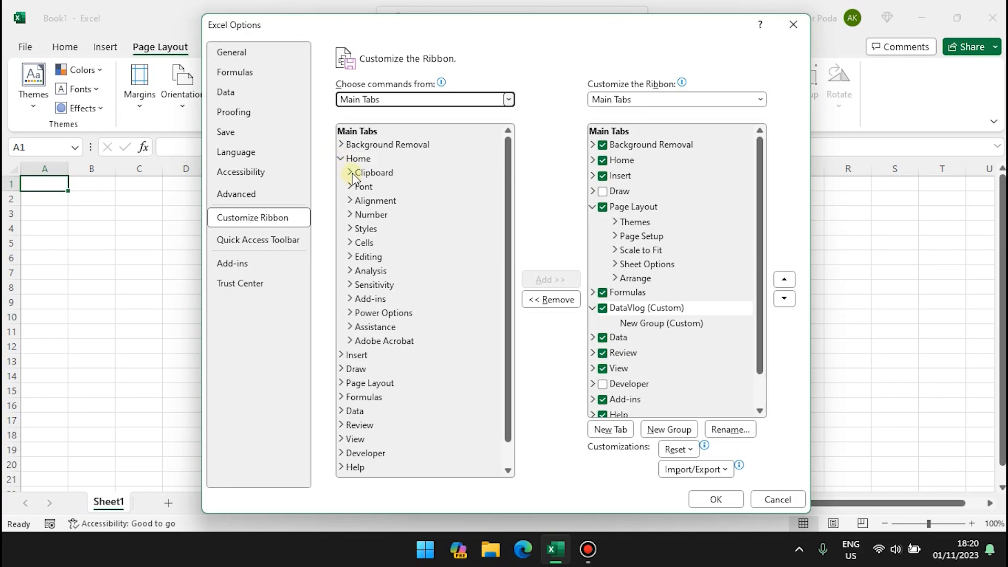
left_click(350, 173)
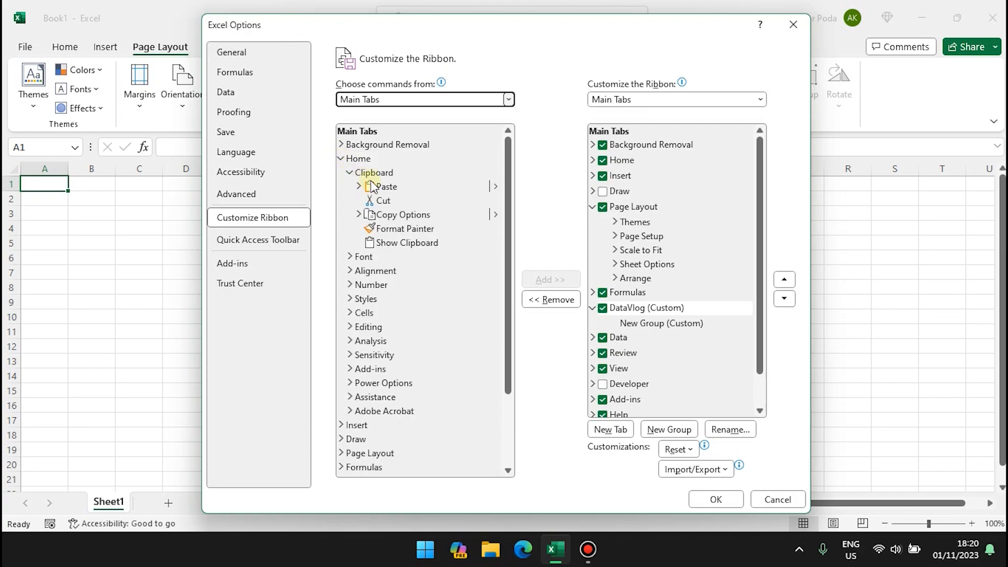
left_click(405, 187)
left_click(683, 323)
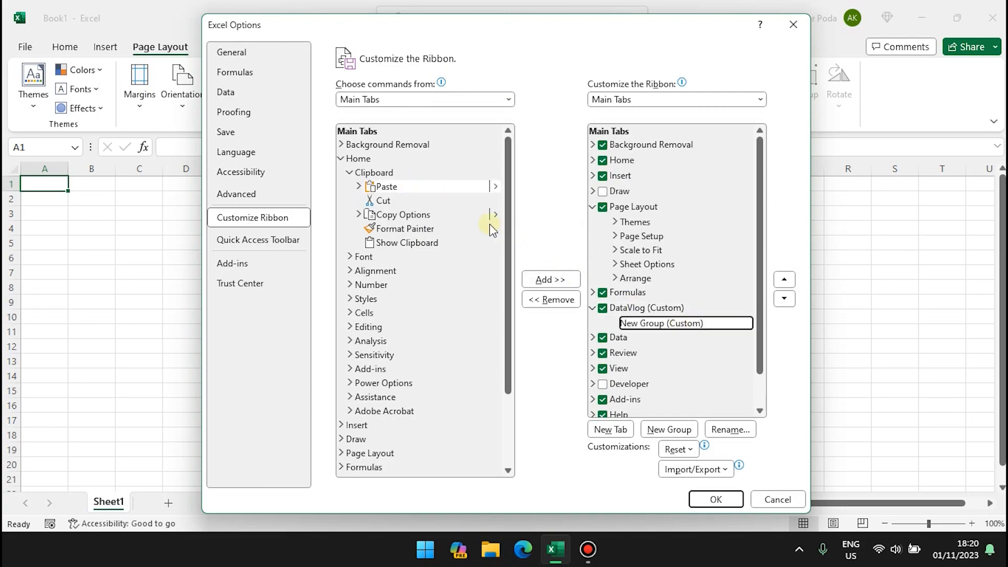
left_click(440, 189)
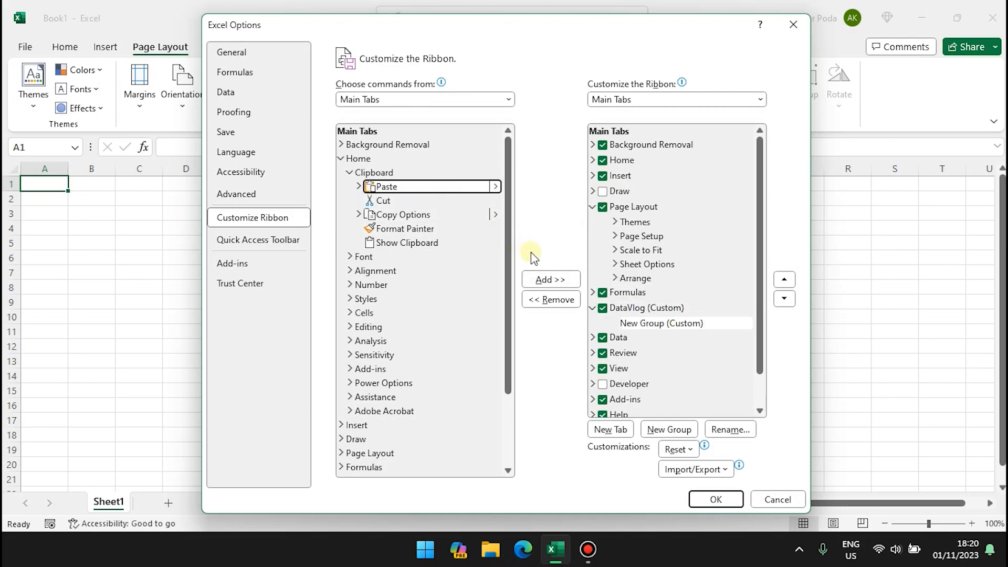
left_click(554, 278)
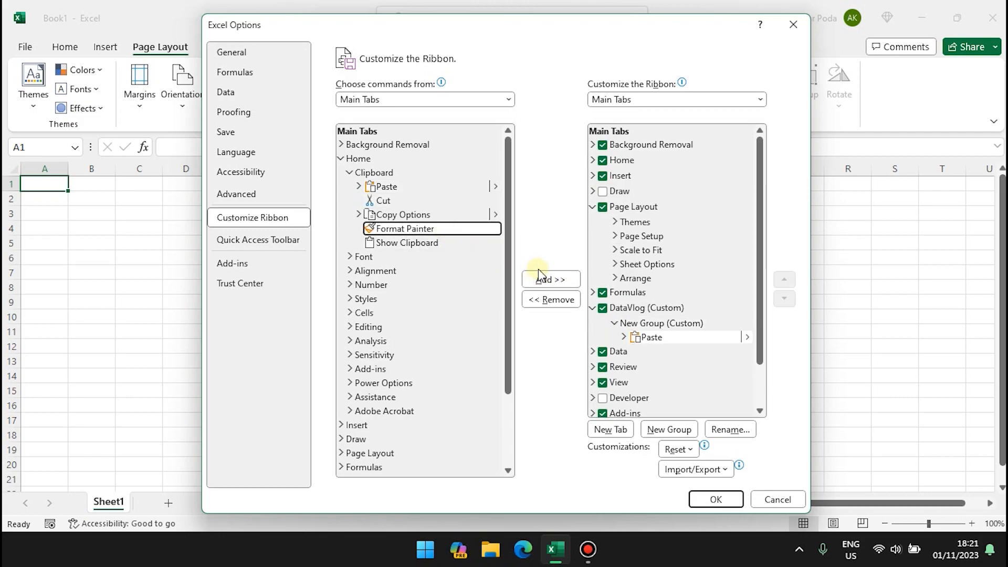
left_click(552, 280)
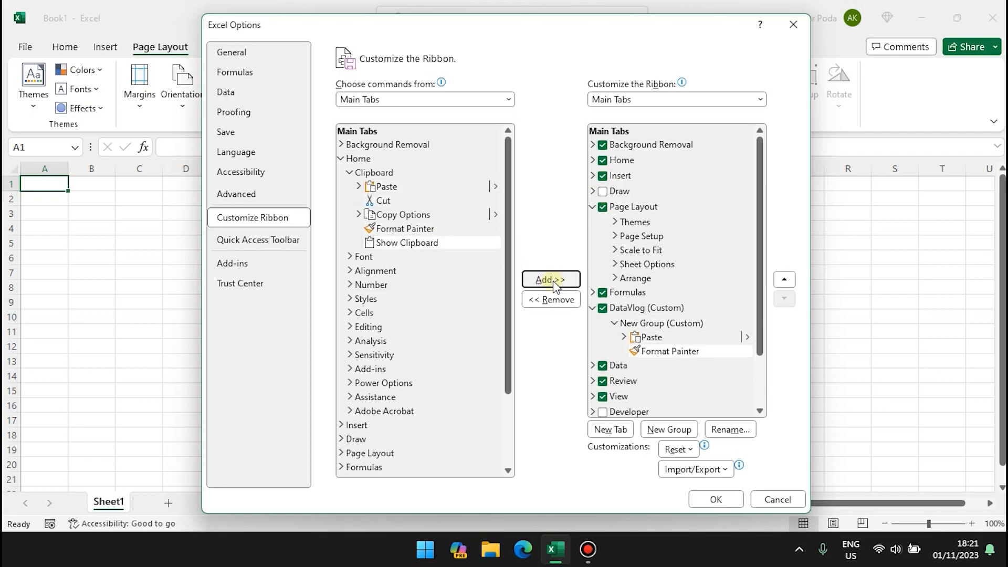
Step: Add the Font and Font Size commands from Home's Font group to the new group in the DataVlog tab
left_click(350, 257)
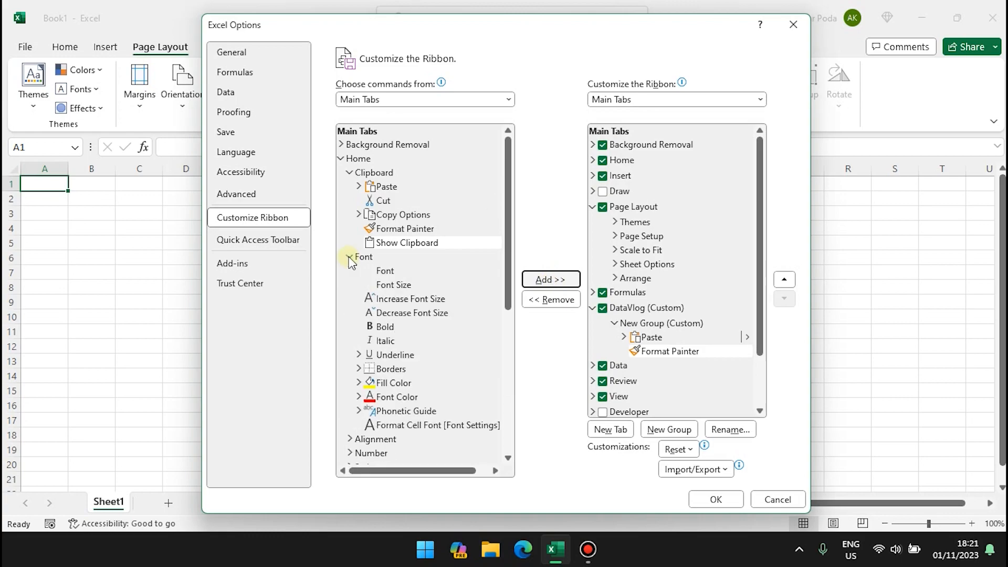
left_click(388, 270)
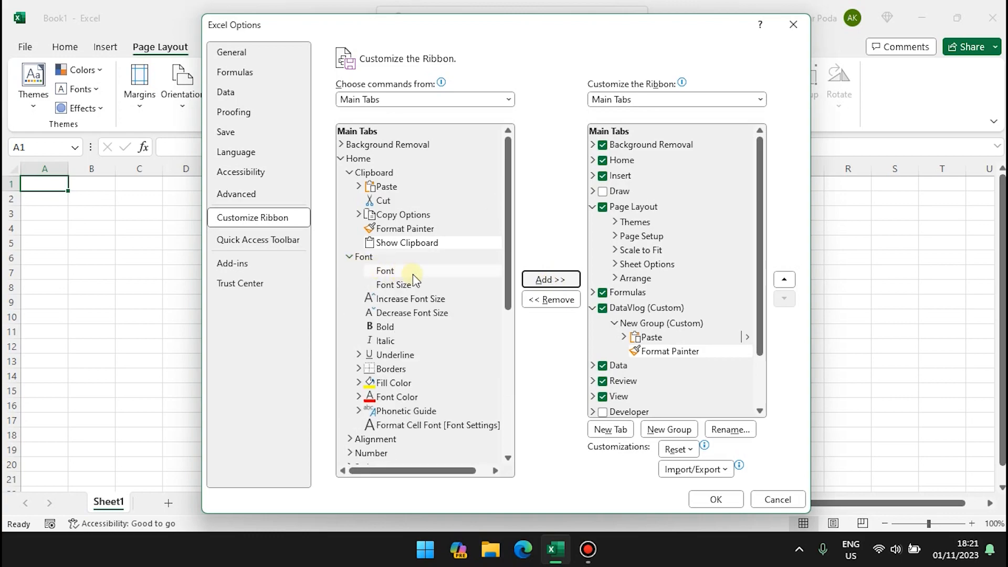
left_click(547, 281)
left_click(439, 284)
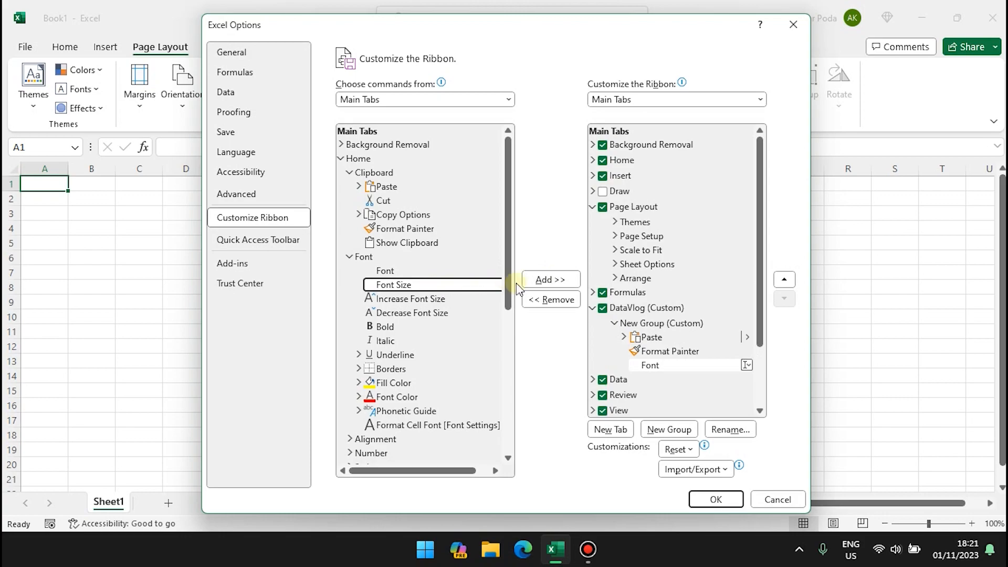
left_click(557, 283)
Step: Add the Borders, Fill Color and Font Color commands to the new group in the DataVlog tab
left_click(405, 369)
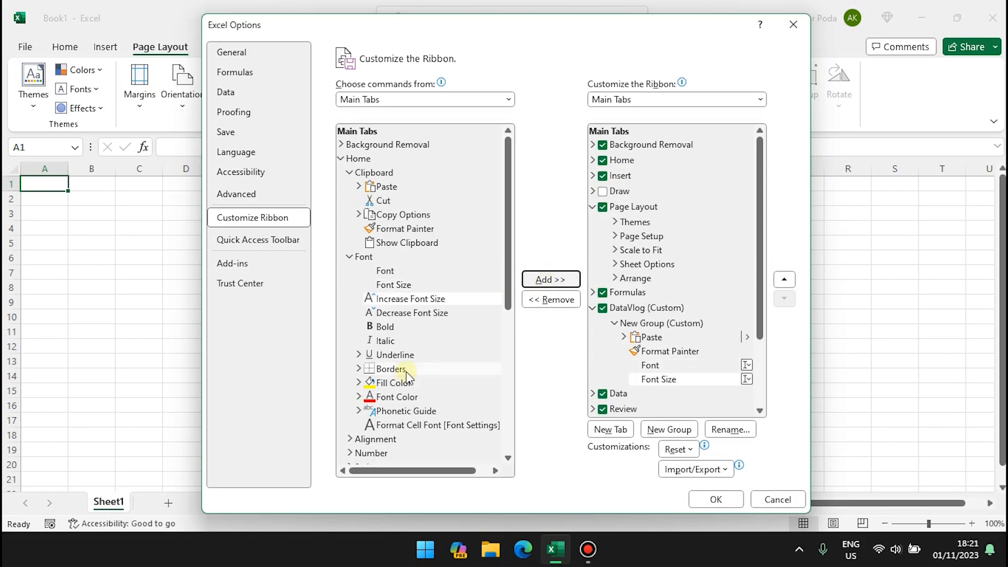
left_click(566, 279)
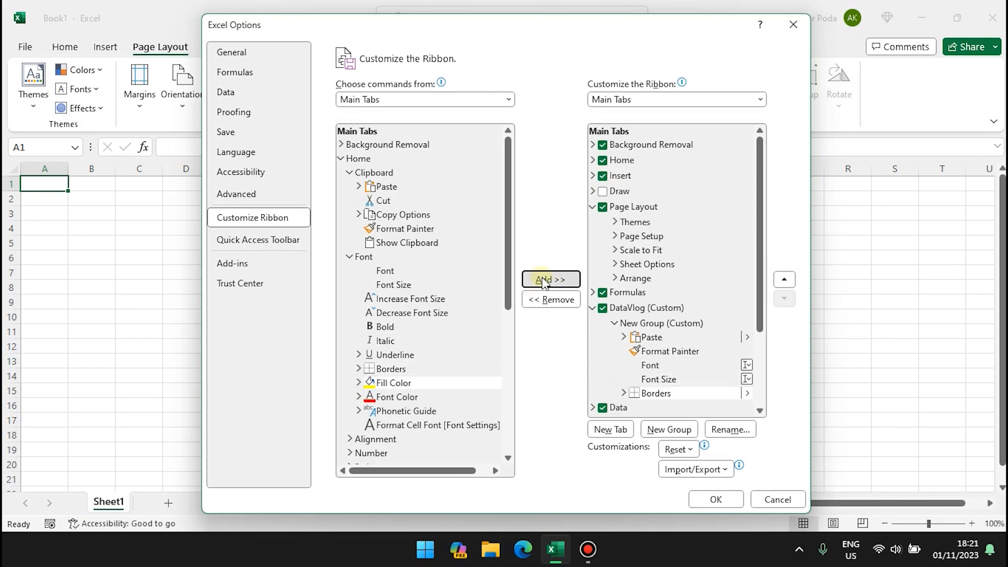
left_click(546, 279)
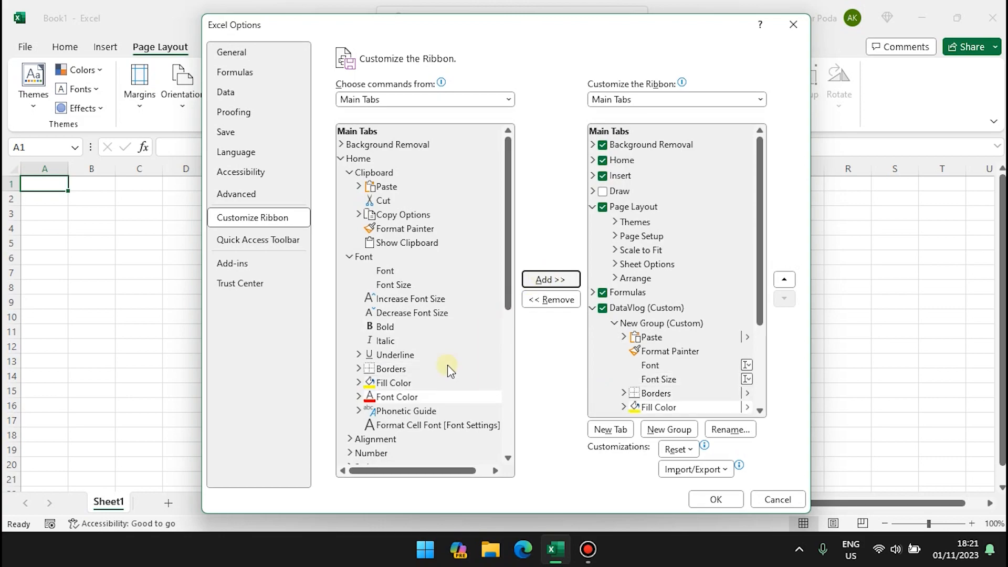
left_click(541, 282)
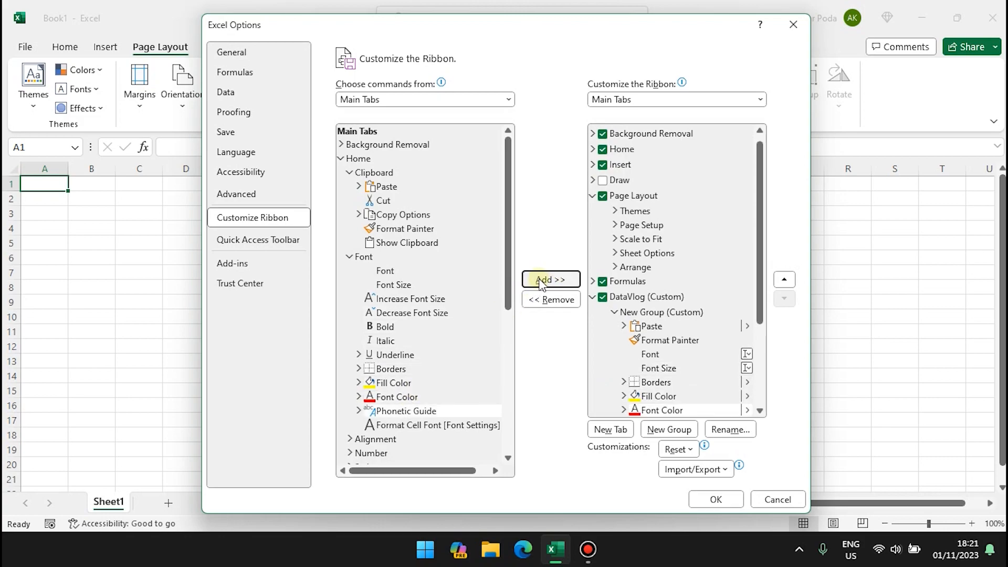
Step: Rename the new custom group in the DataVlog tab as Font2
right_click(664, 312)
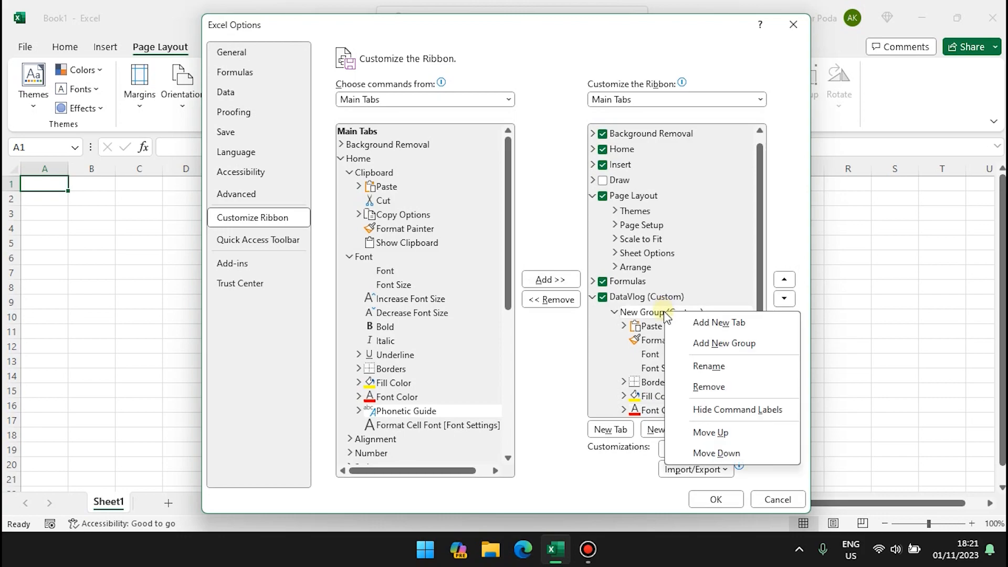
left_click(709, 365)
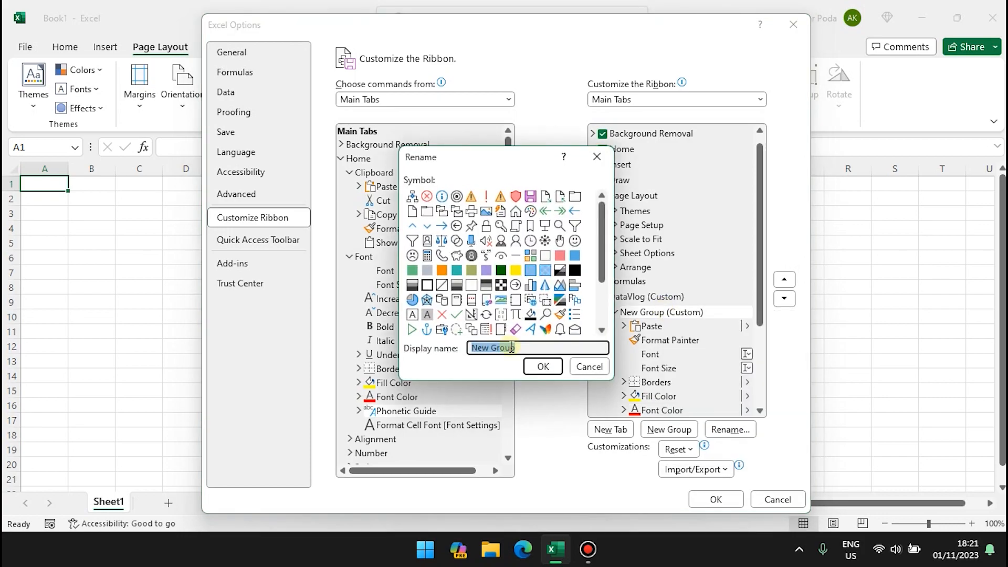
type("Font2")
left_click(560, 369)
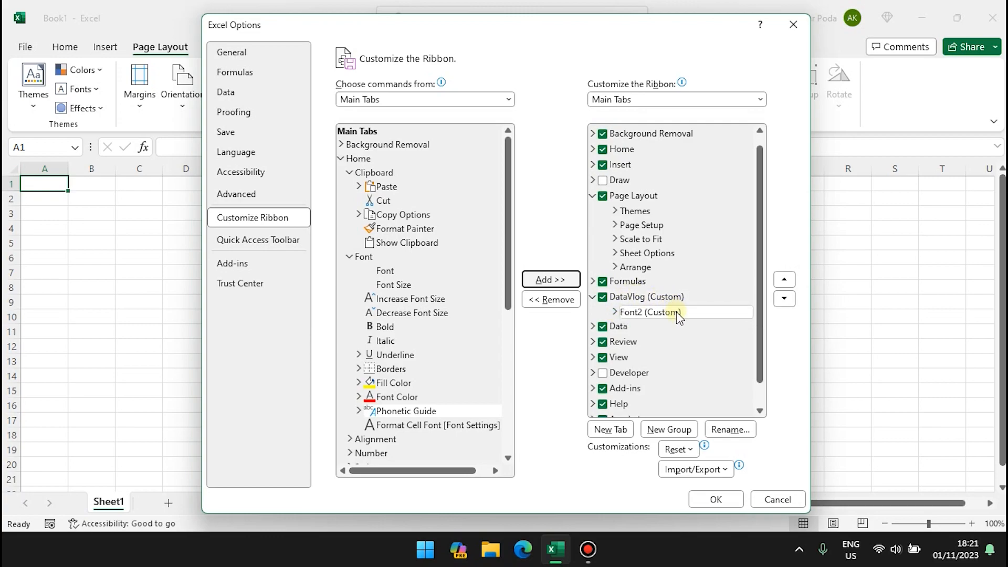
Step: Review the commands inside the Font2 group, collapse it and select the DataVlog custom tab
left_click(615, 312)
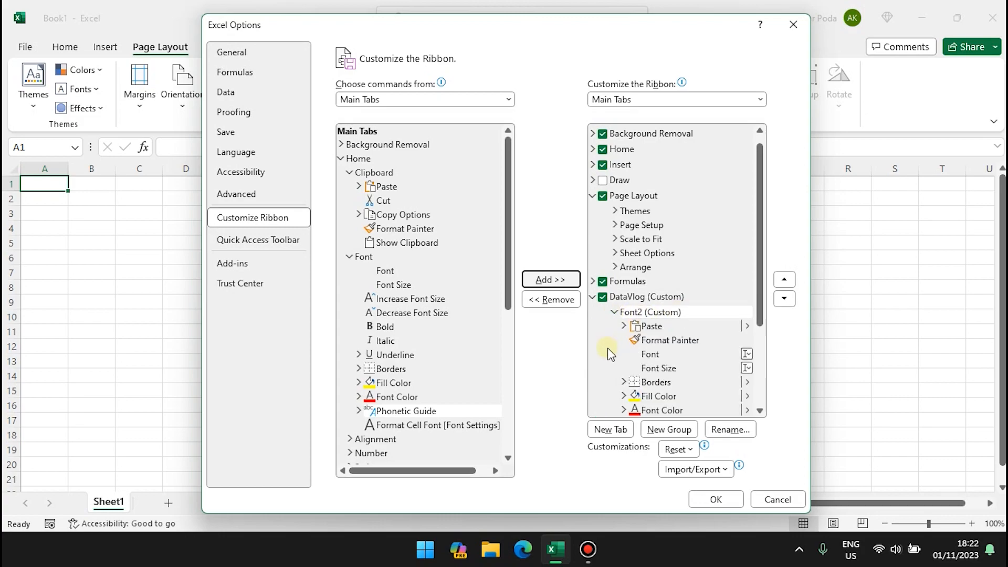
scroll(606, 347, "down", 1)
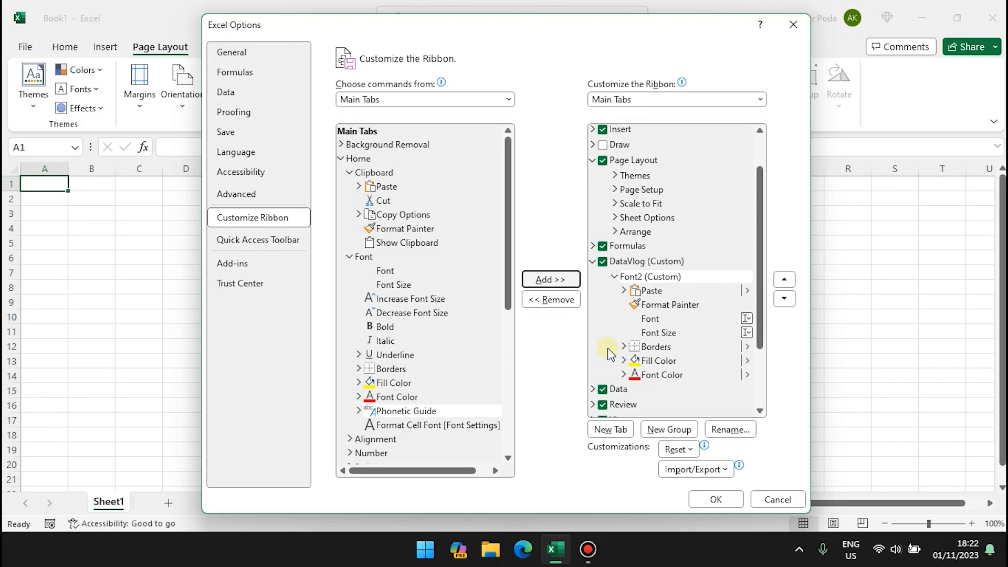
left_click(614, 277)
left_click(635, 272)
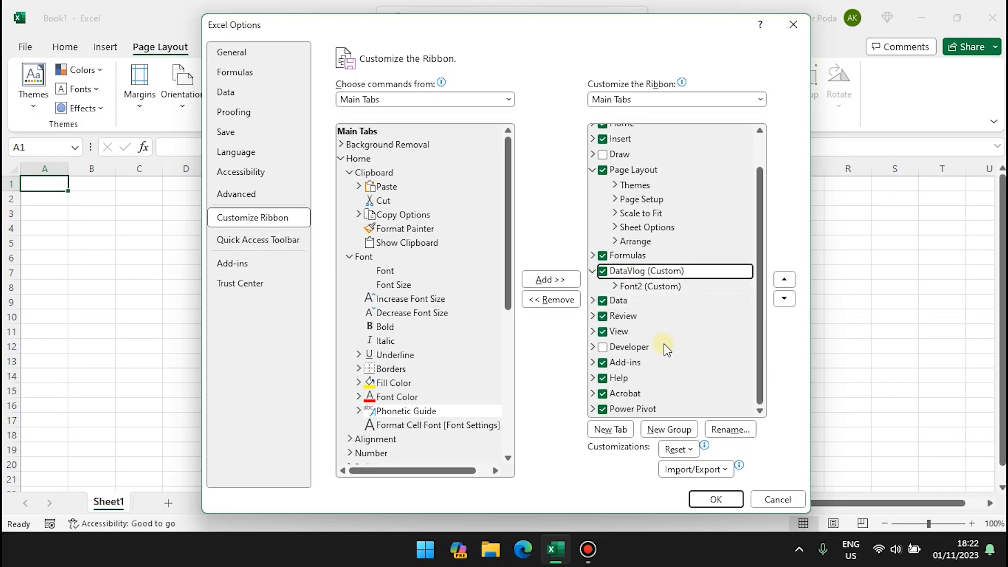
Step: Create a new custom group in the DataVlog tab and add Home's entire Number group to the tab
left_click(673, 430)
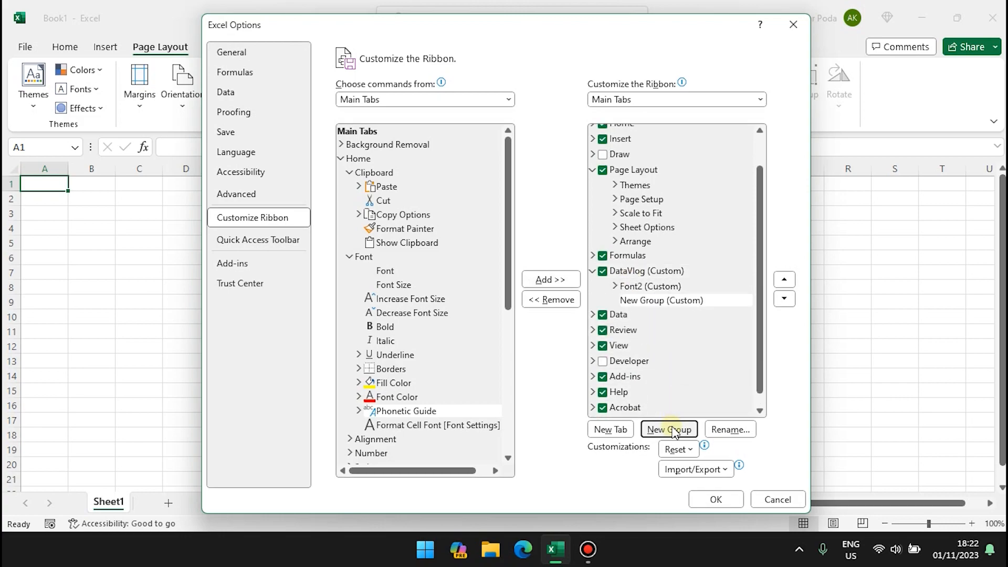
left_click(679, 303)
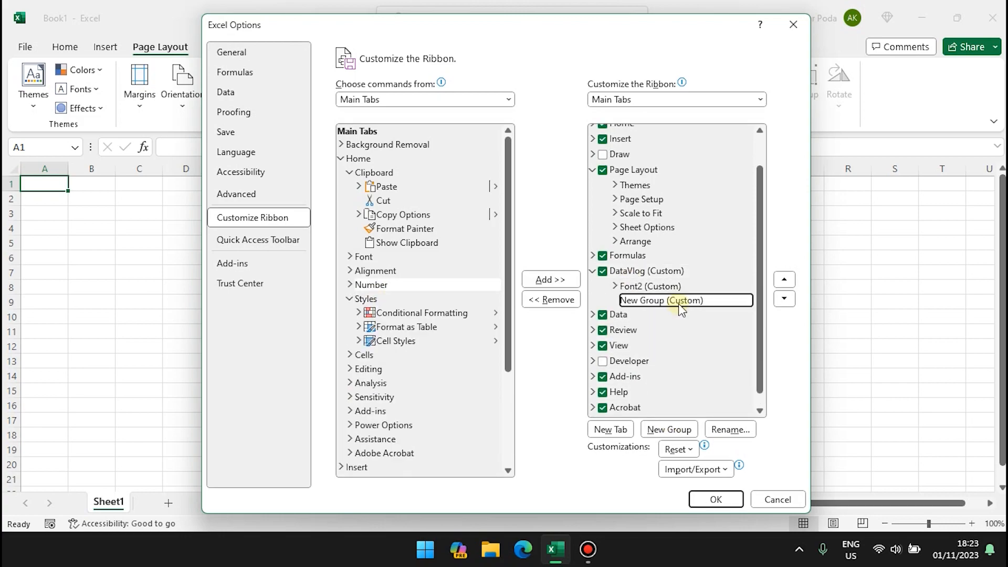
left_click(400, 286)
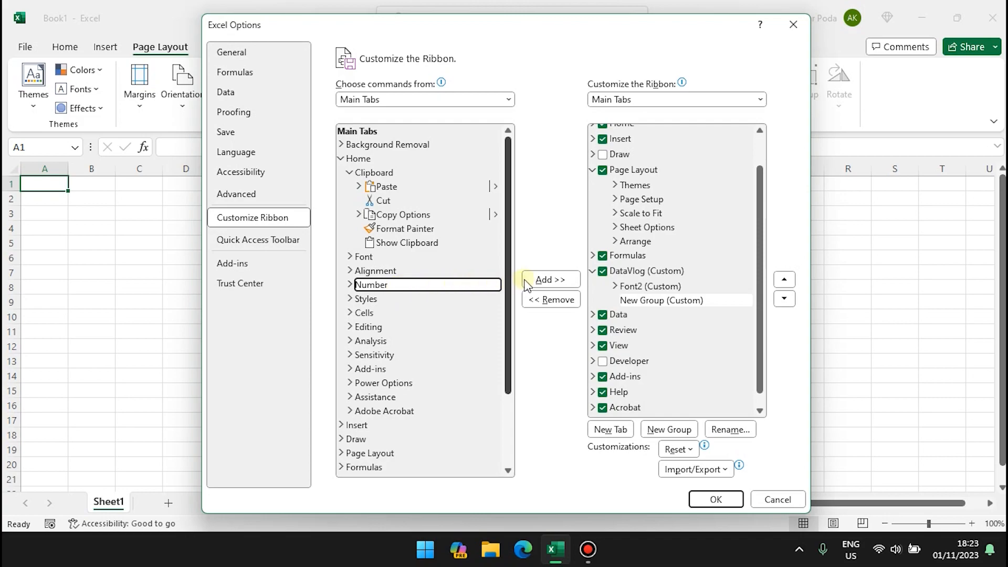
left_click(549, 280)
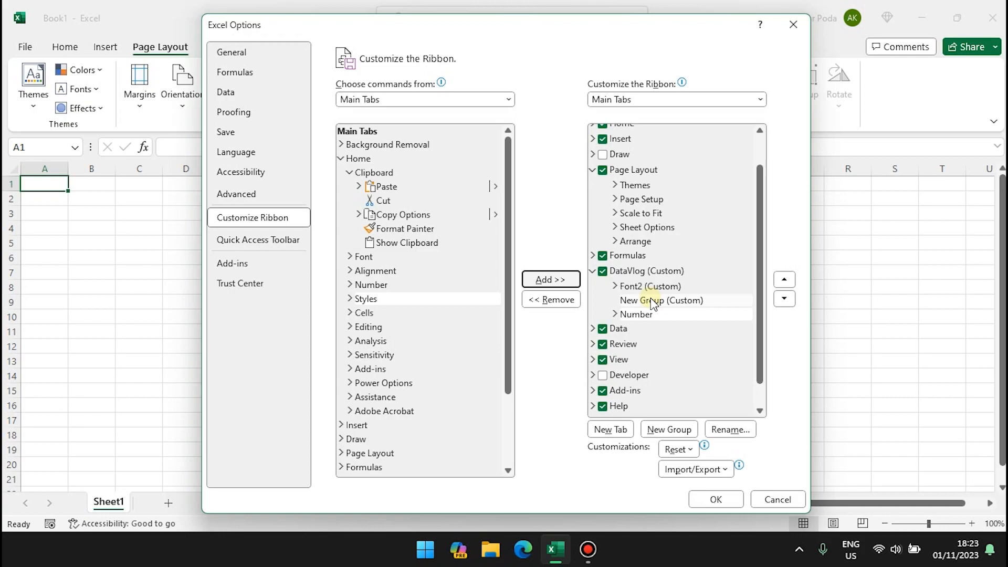
Step: Review the commands inside the DataVlog tab's Number group, collapse it and select the new custom group
left_click(653, 302)
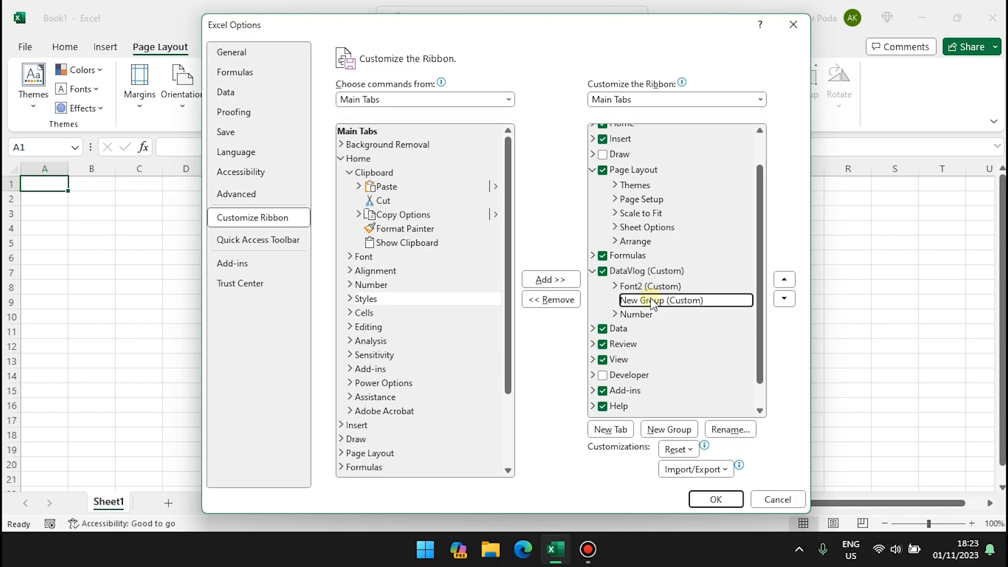
left_click(659, 315)
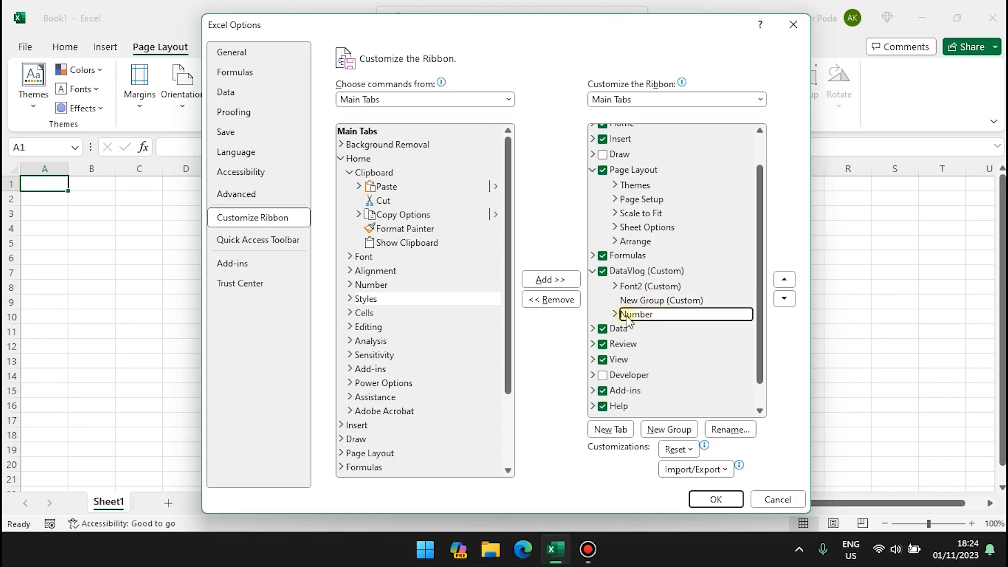
scroll(617, 305, "down", 1)
left_click(614, 299)
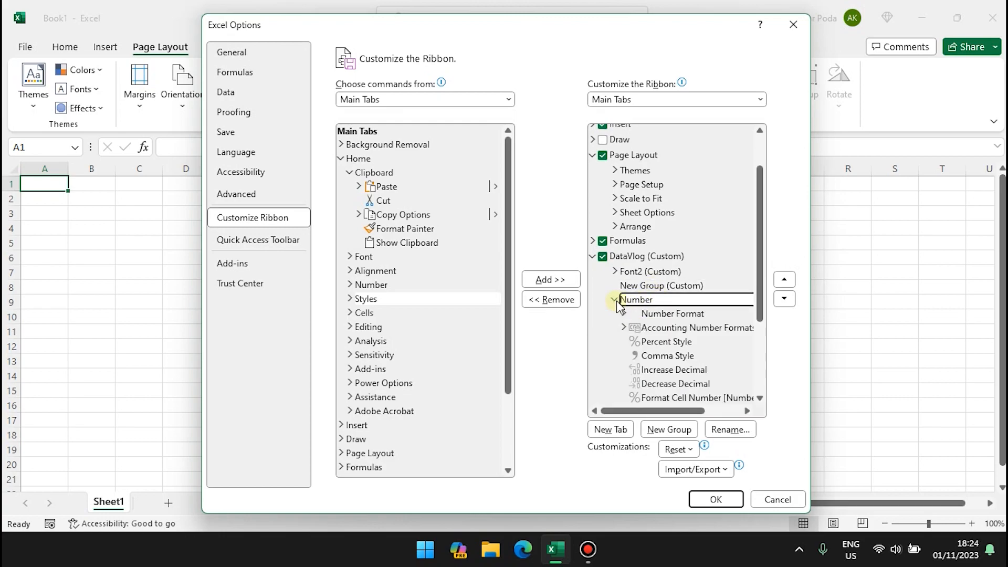
scroll(616, 300, "down", 1)
left_click(623, 250)
left_click(613, 263)
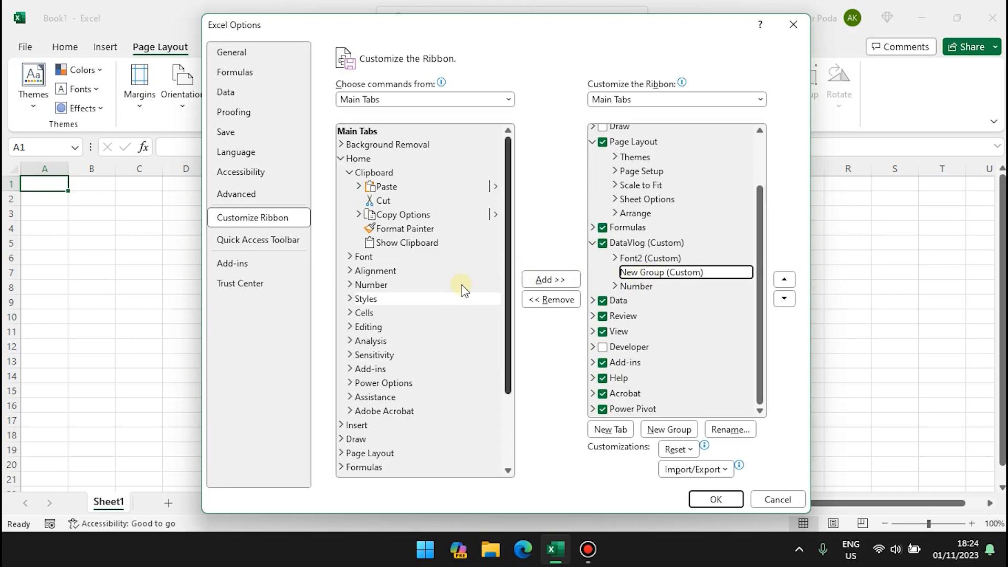
Step: Add the Align Top, Align Middle and Align Bottom commands from Home's Alignment group to the new group in the DataVlog tab
left_click(350, 271)
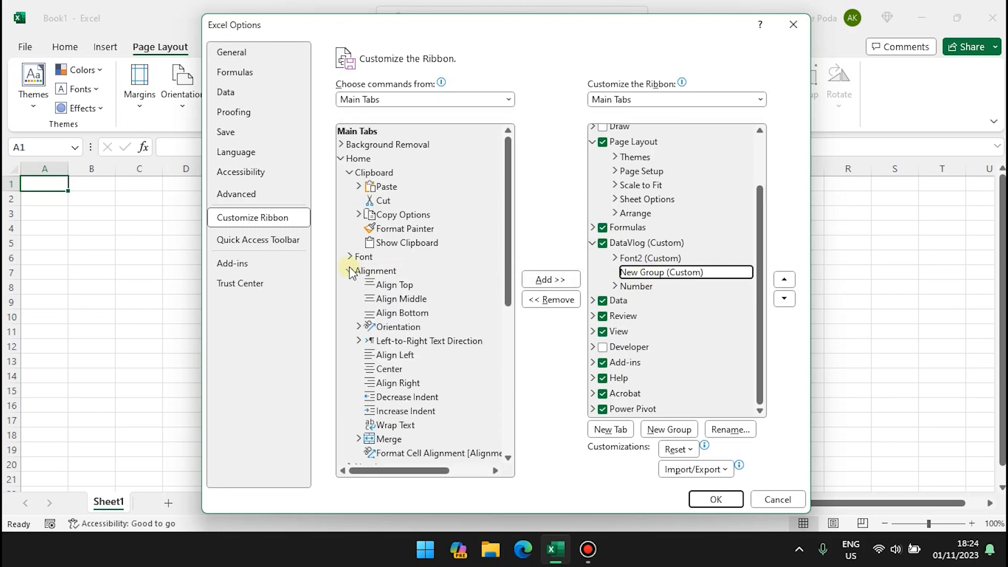
left_click(399, 284)
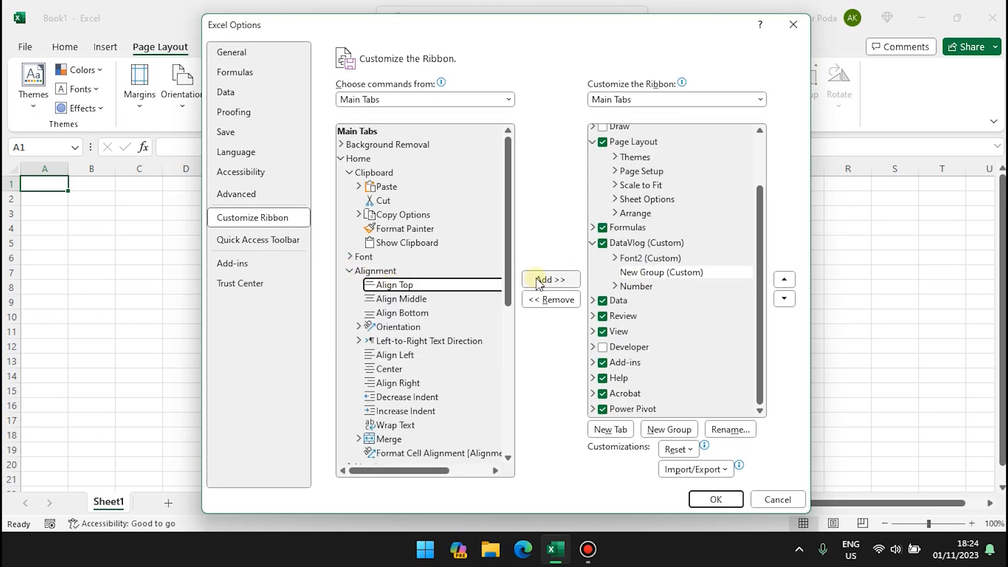
left_click(538, 281)
left_click(554, 279)
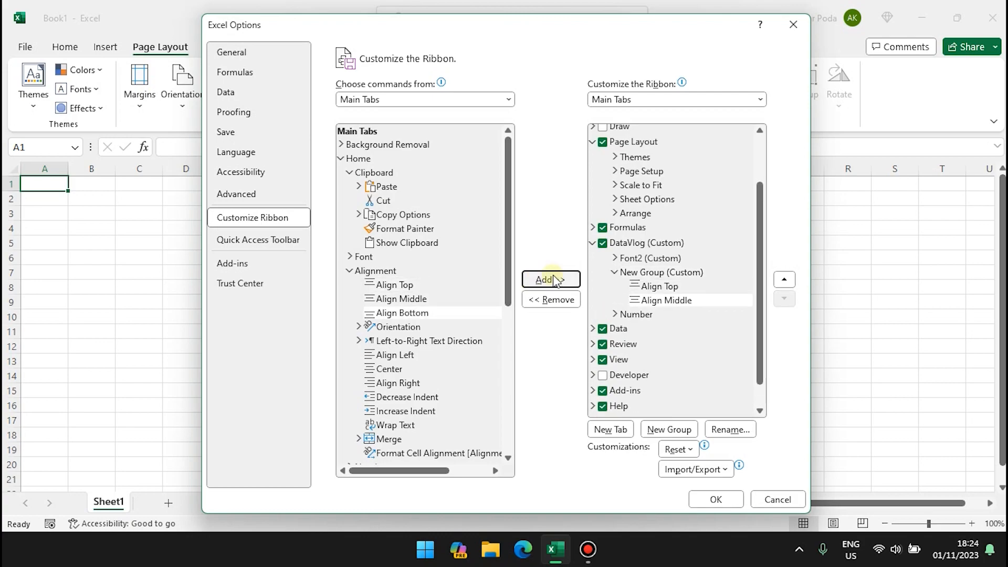
left_click(554, 279)
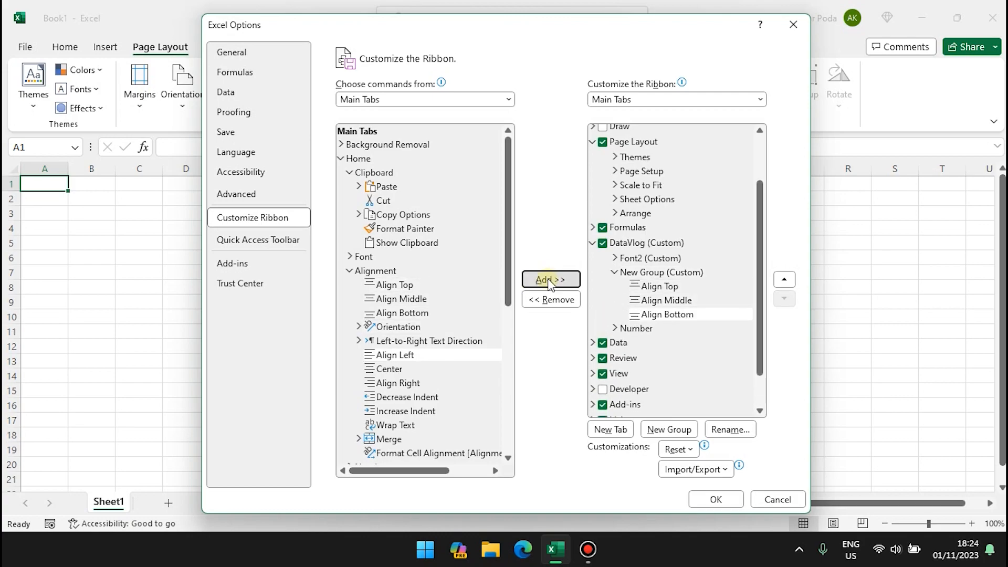
Step: Add the Align Left, Center, Align Right, Merge and Wrap Text commands to the new group in the DataVlog tab
left_click(549, 280)
left_click(549, 280)
left_click(550, 279)
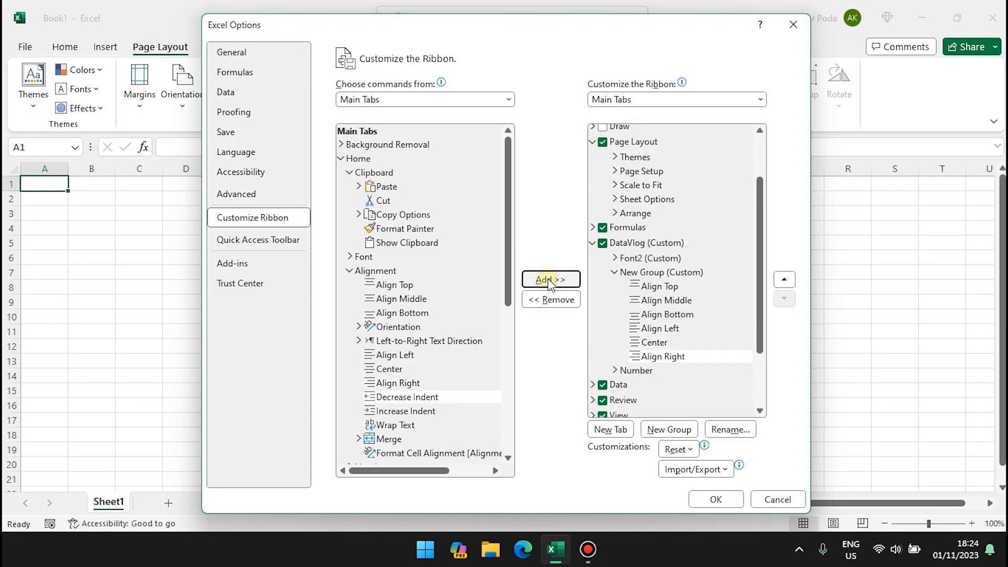
left_click(549, 280)
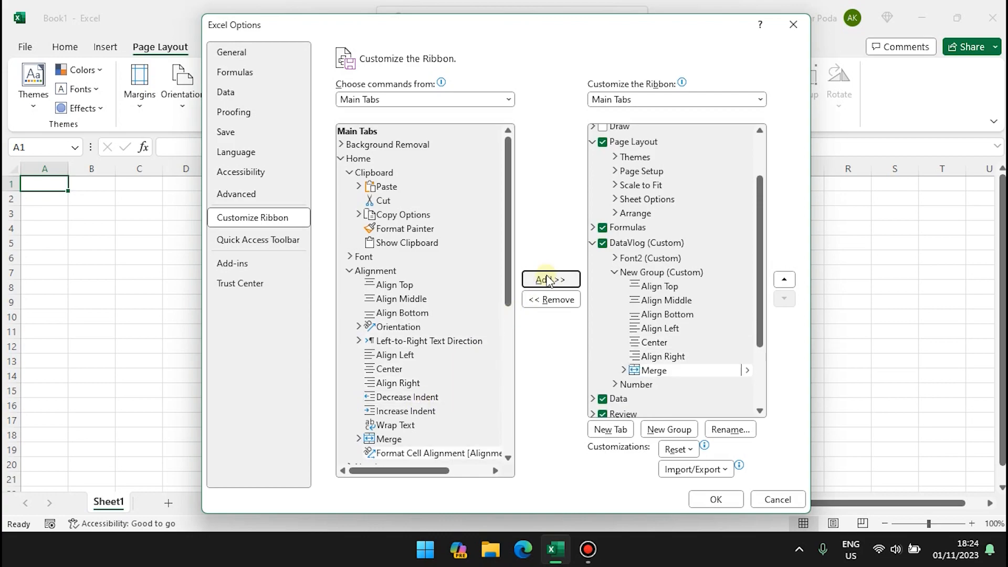
left_click(404, 425)
left_click(550, 280)
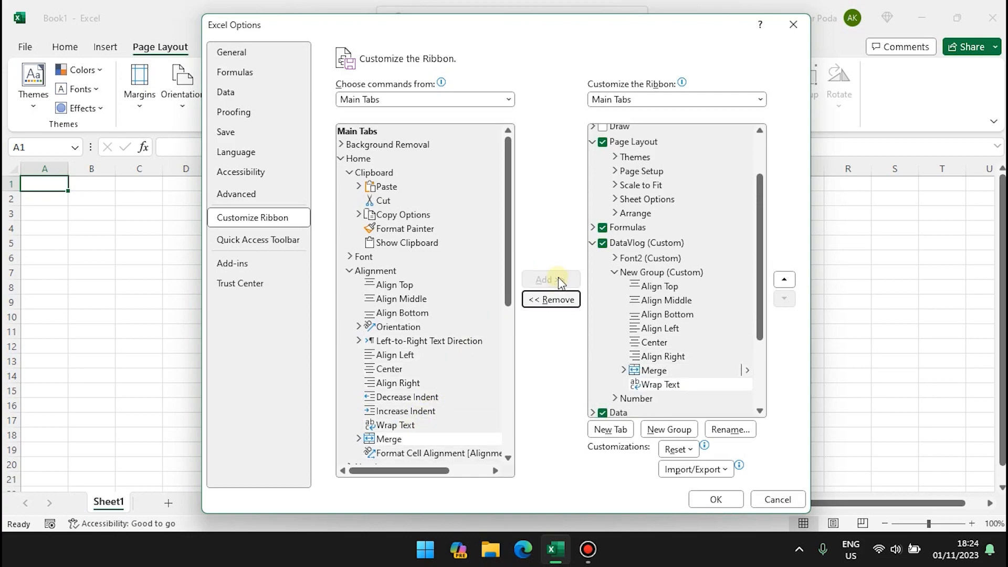
Step: Rename the new custom group holding the alignment commands as Alignment2
right_click(674, 278)
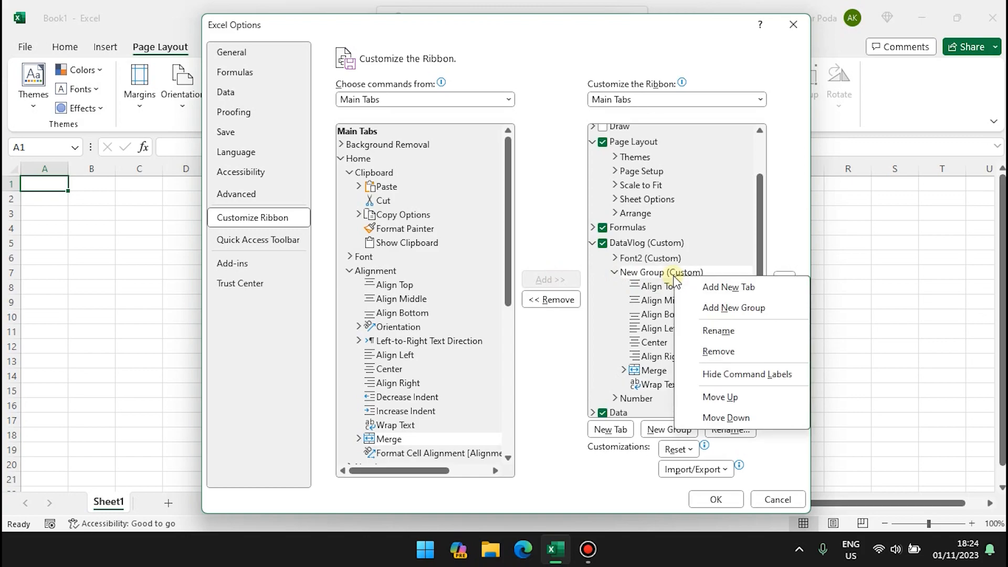
left_click(717, 330)
type("Alignment2")
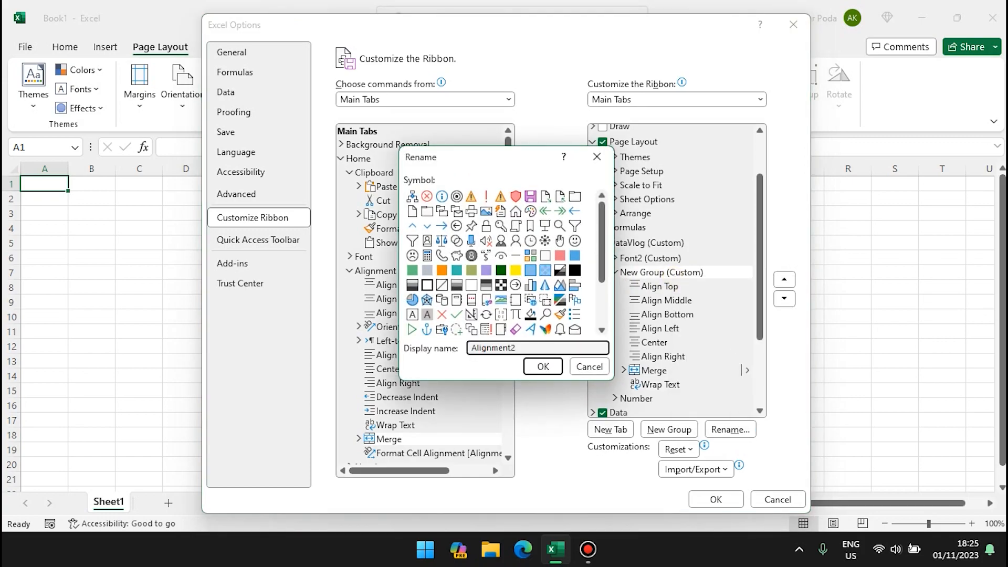
left_click(543, 366)
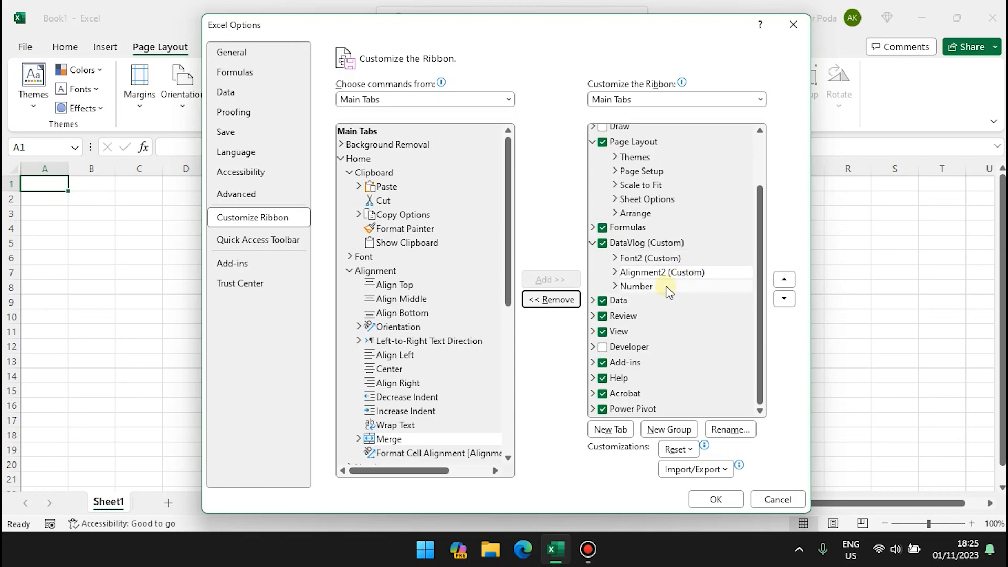
Step: Expand Insert's Tables group and its PivotTable entry among the available commands and select From Table/Range
left_click(342, 160)
left_click(342, 174)
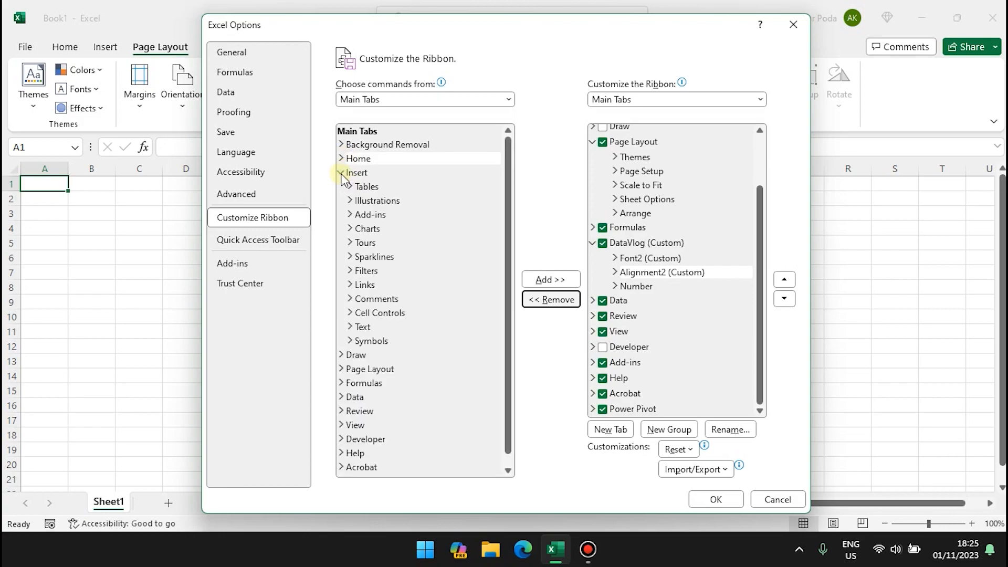
left_click(349, 187)
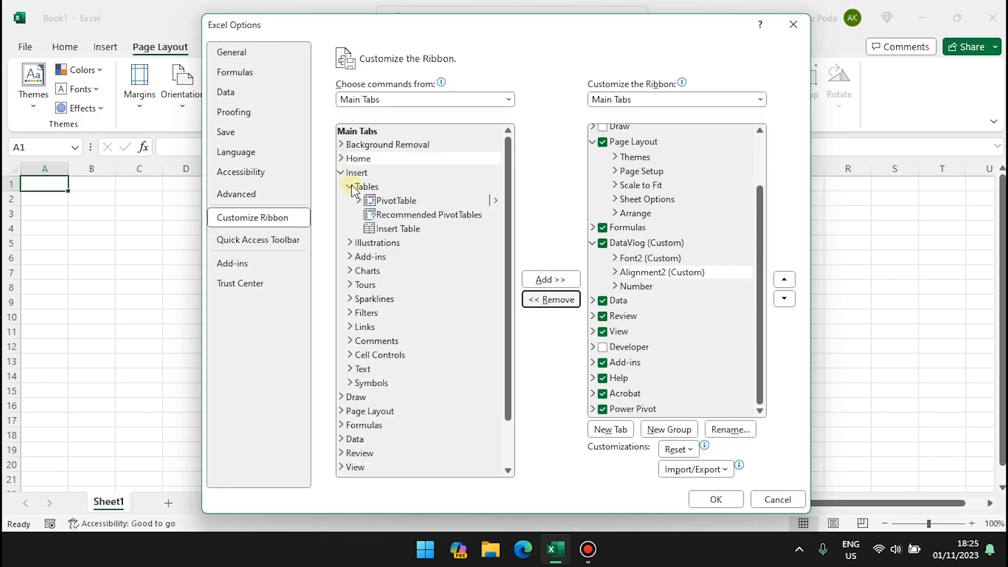
left_click(433, 206)
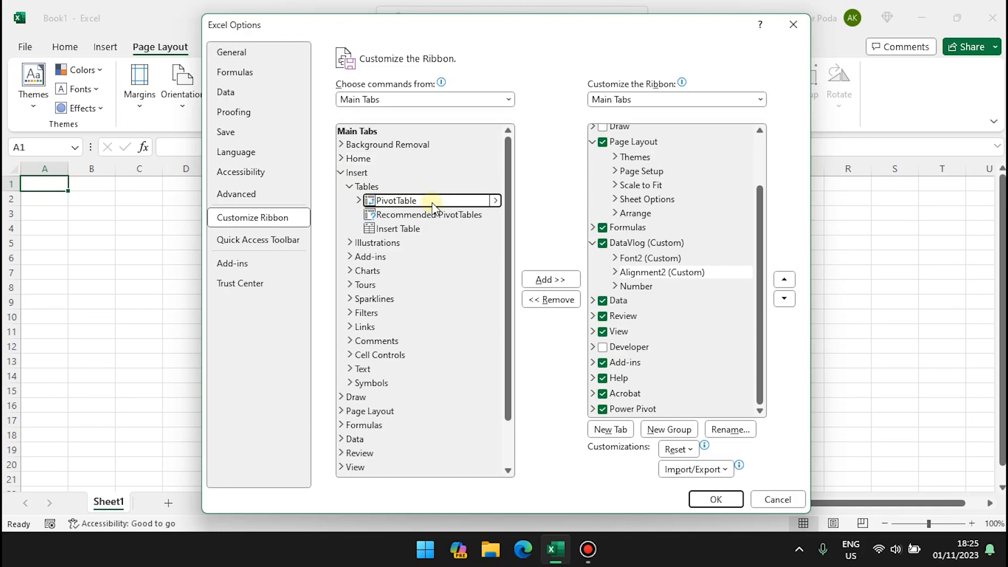
left_click(359, 202)
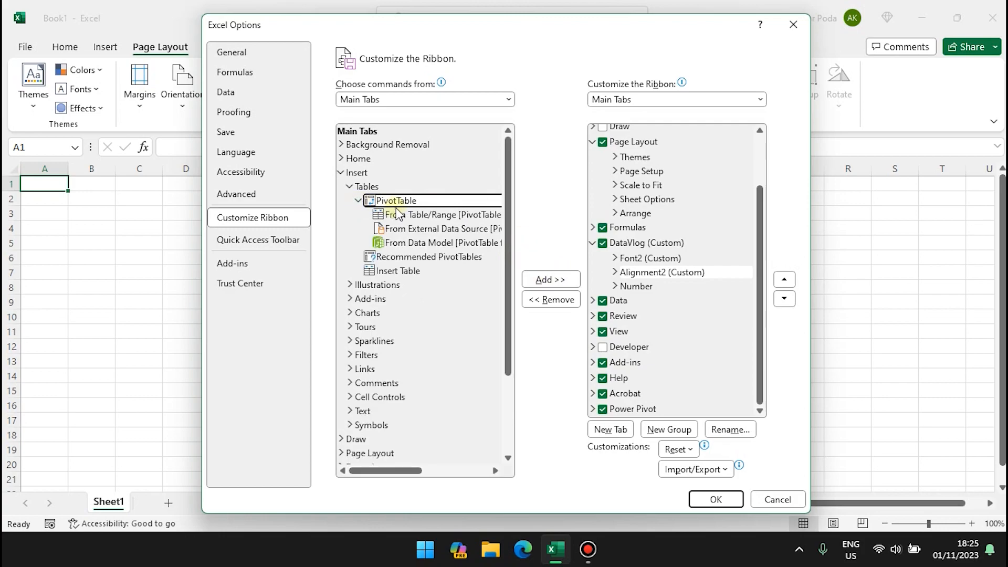
left_click(410, 215)
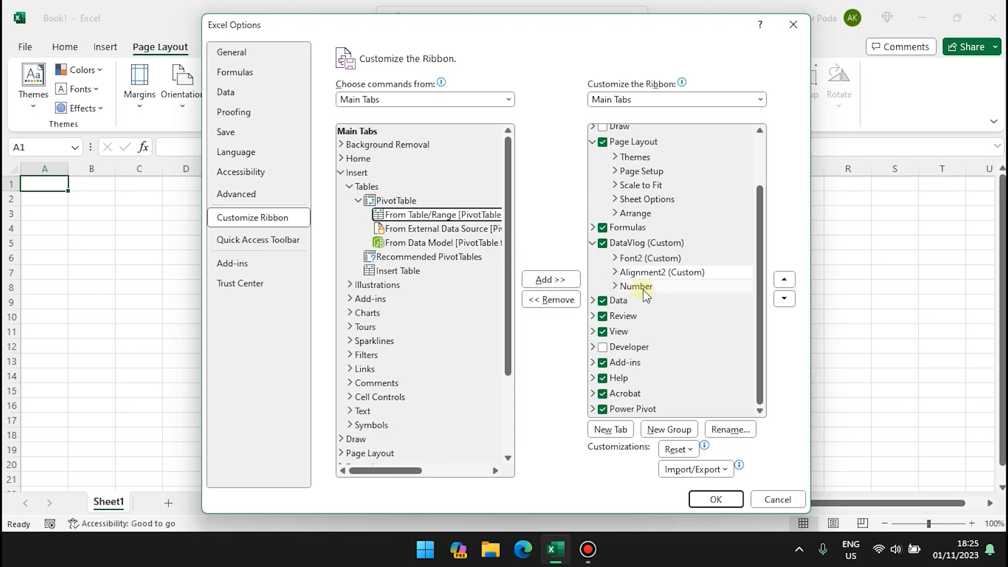
Step: Create another custom group below Alignment2 in the DataVlog tab and rename it as Insert2
left_click(685, 430)
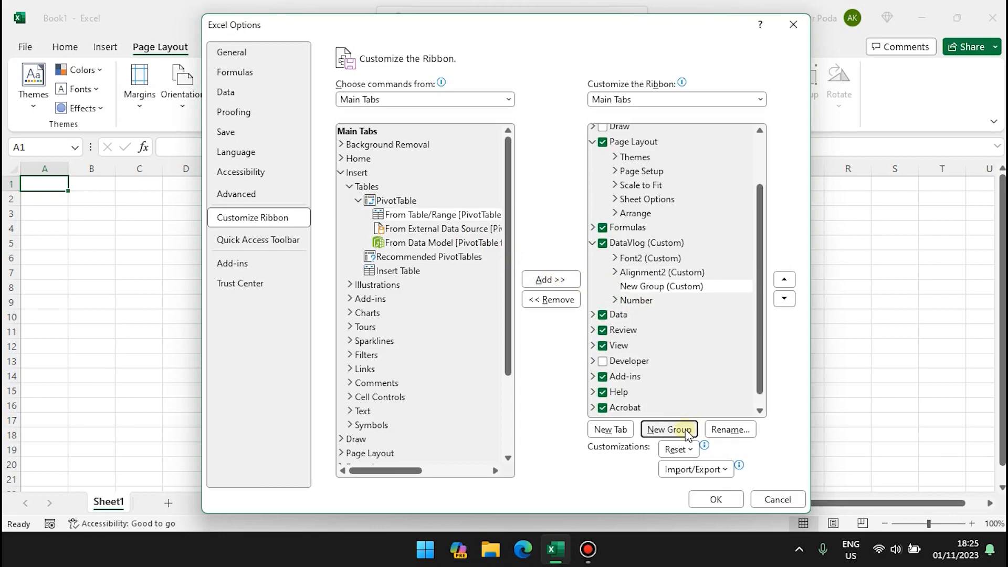
right_click(653, 286)
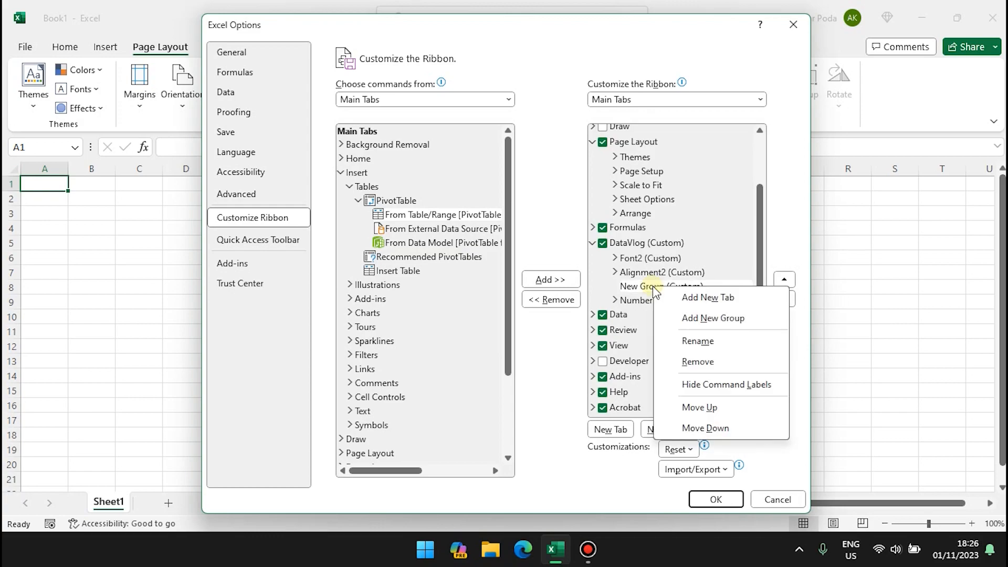
left_click(699, 340)
type("Insert2")
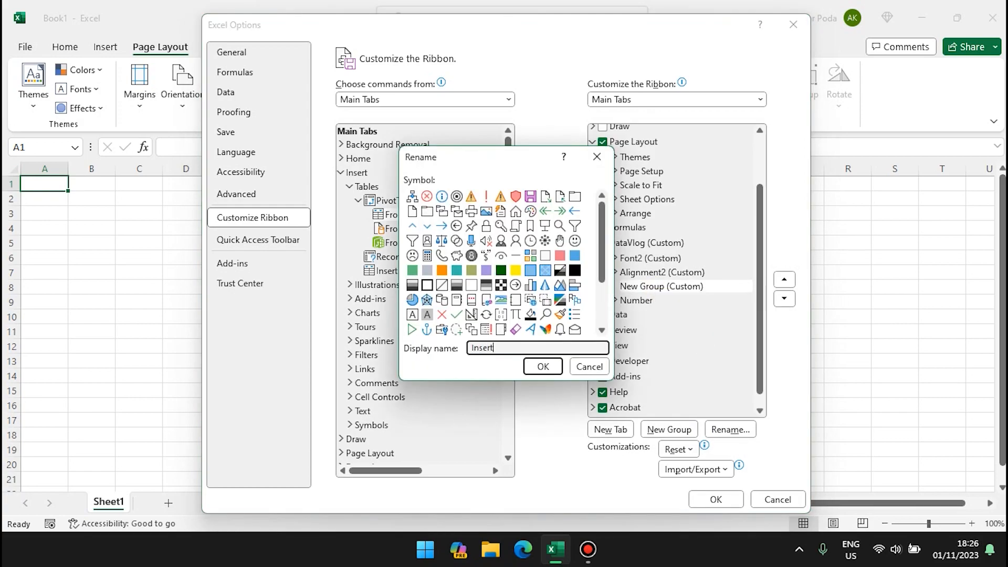
left_click(543, 366)
Step: Add PivotTable's From Table/Range command to the Insert2 group and look through the commands of Insert's Charts group
left_click(486, 217)
left_click(551, 280)
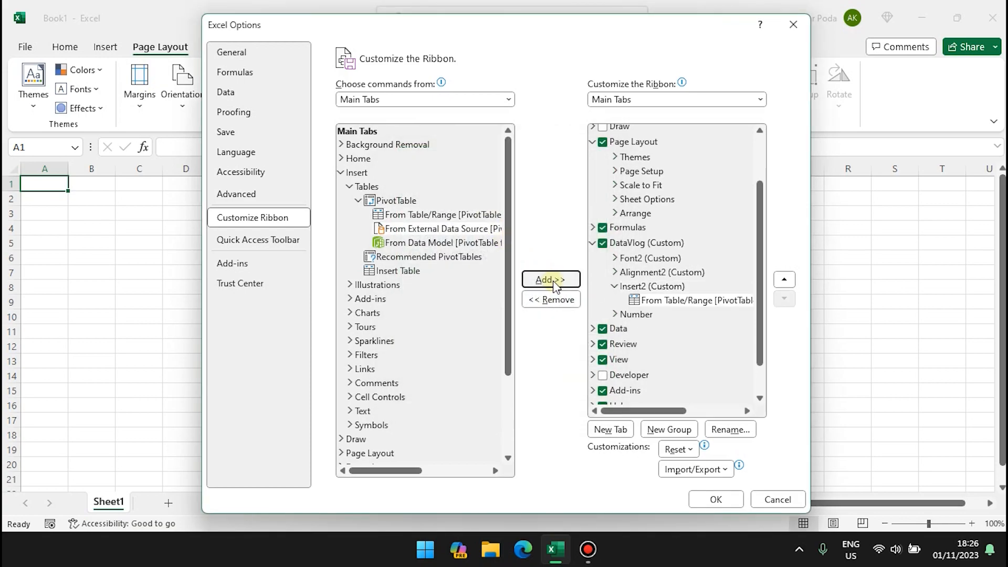
left_click(350, 313)
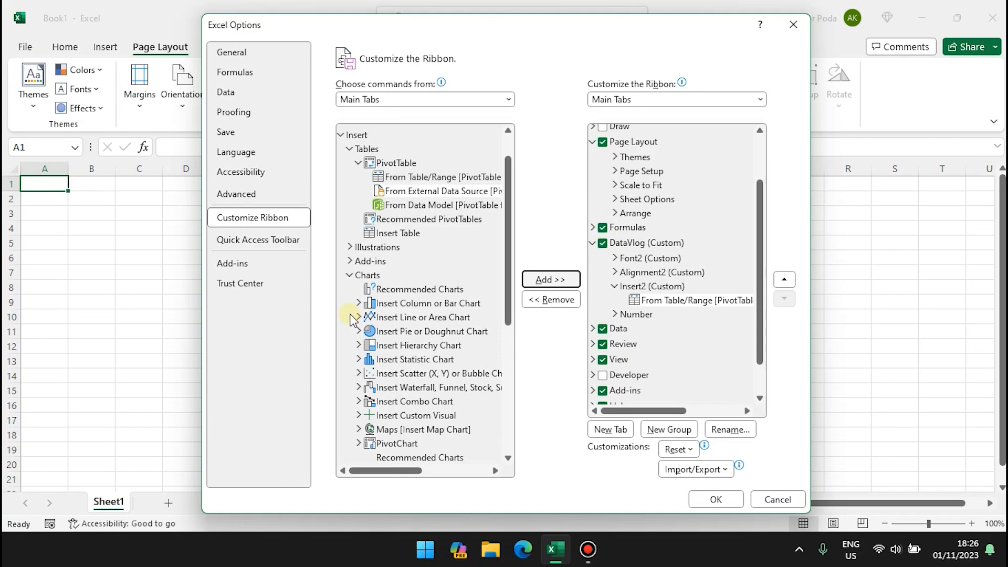
scroll(434, 353, "down", 1)
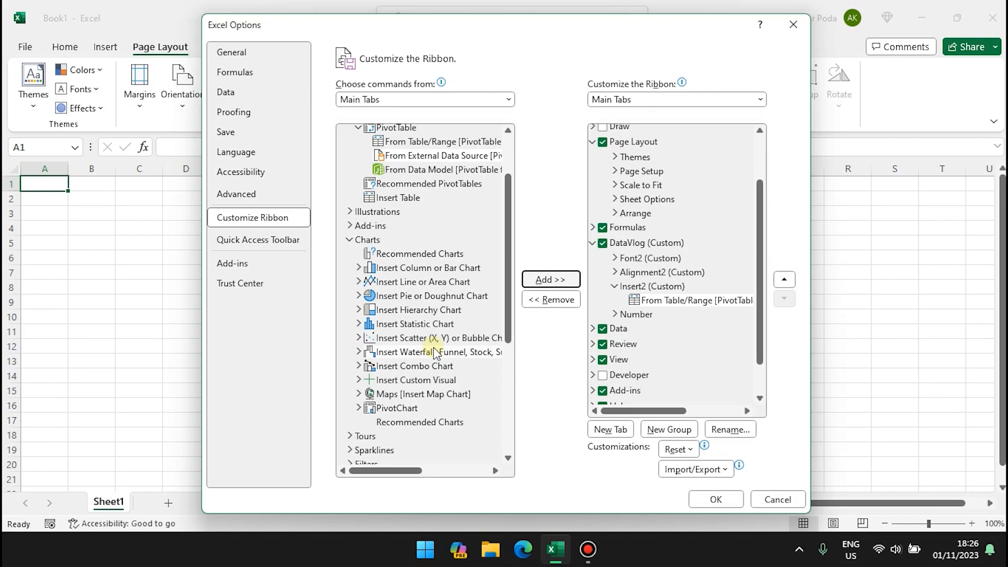
left_click(549, 299)
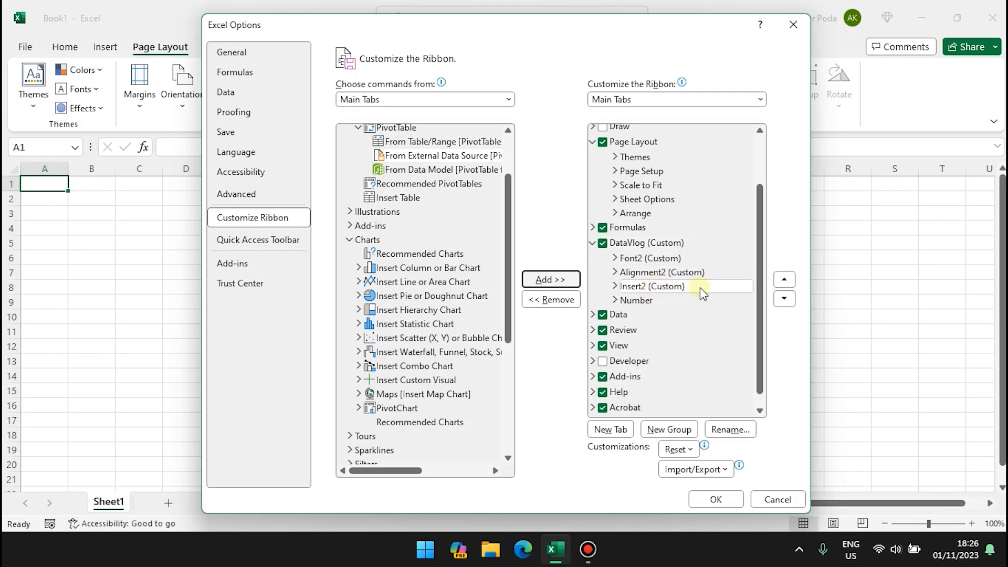
Step: Move the Insert2 group below Number and the DataVlog tab above Home in the ribbon order
left_click_drag(701, 287, 676, 302)
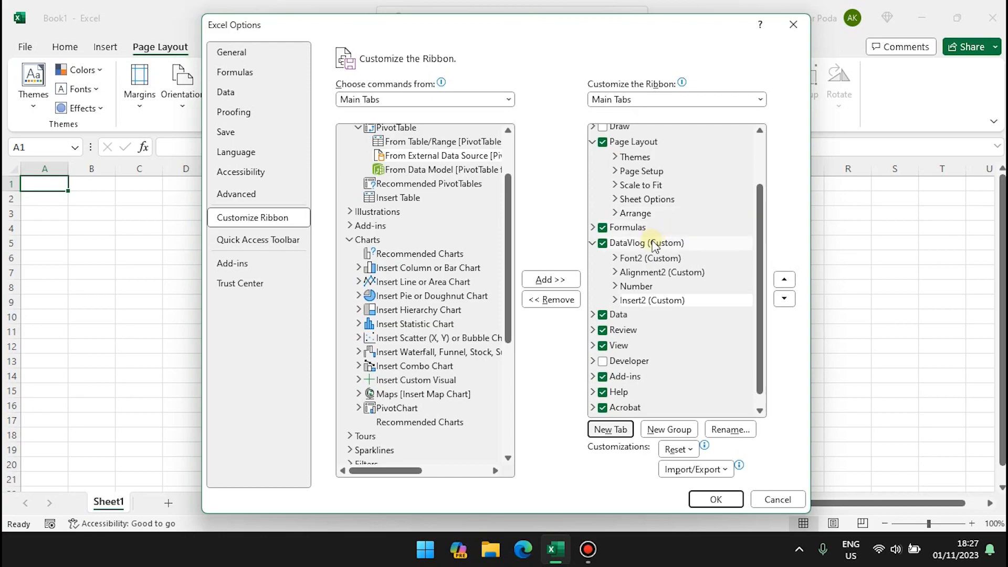
left_click_drag(653, 245, 640, 150)
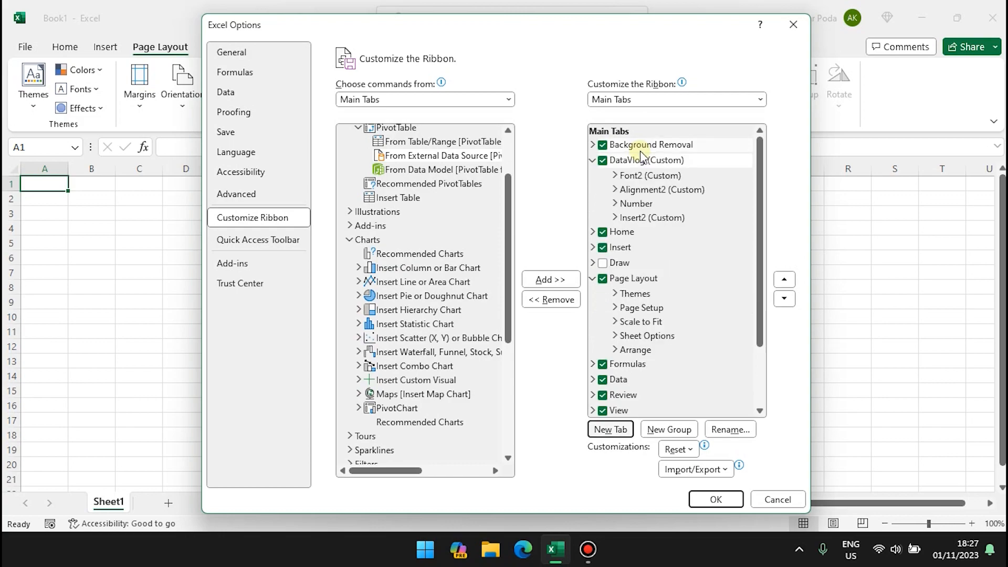
left_click(591, 160)
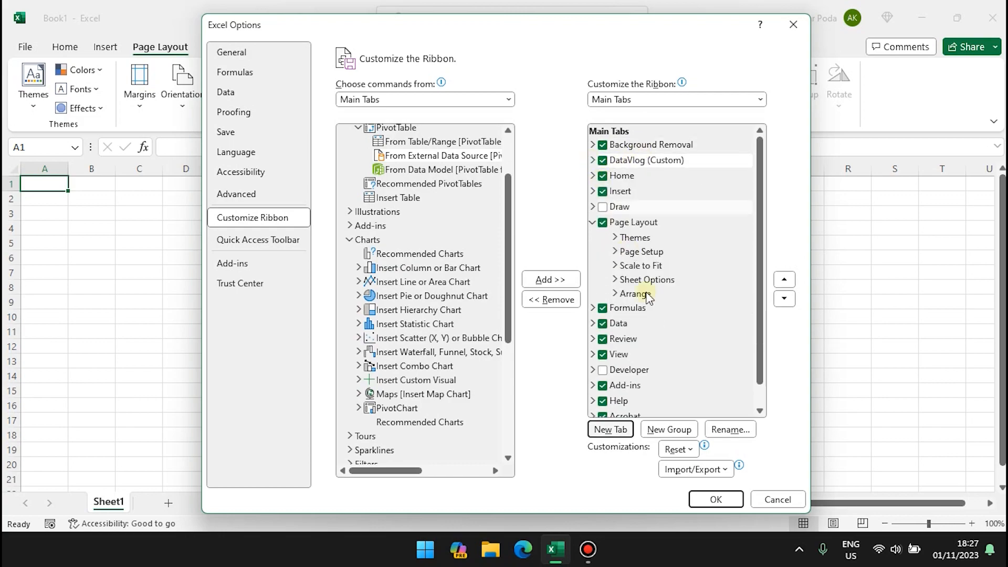
Step: Apply the ribbon customization and open the DataVlog tab to check its groups
left_click(715, 499)
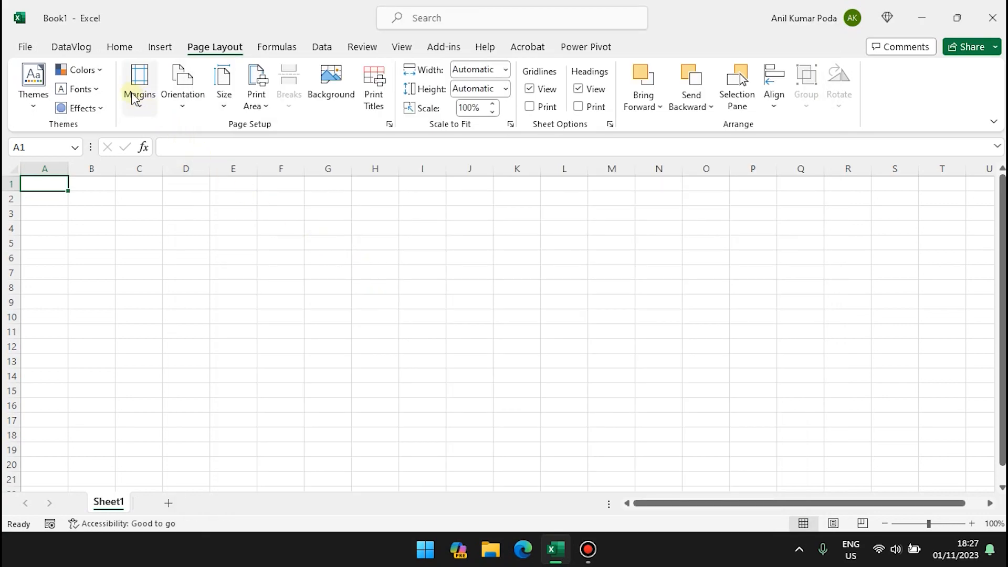
left_click(72, 47)
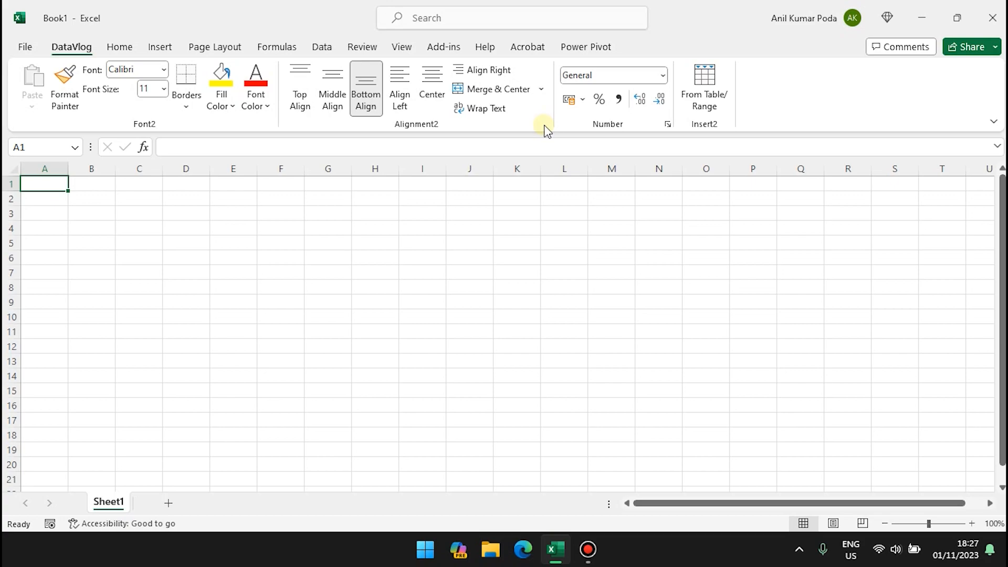
Step: Enter Hi and Hello in cells D3 and E3, with 1 and 2 in the cells beneath them
left_click(176, 209)
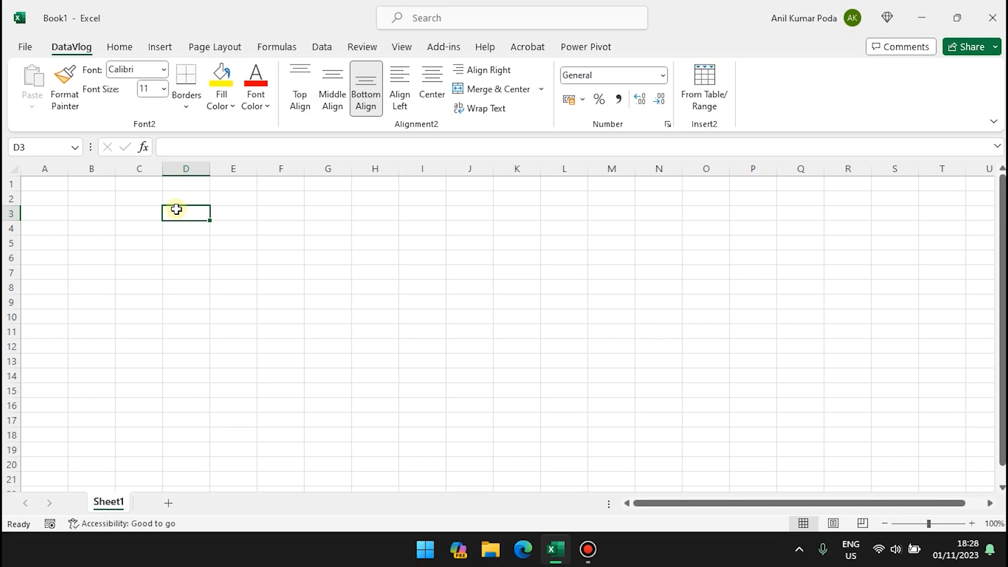
type("Hi")
key("Tab")
type("Hello")
key("Return")
type("1")
key("Tab")
type("2")
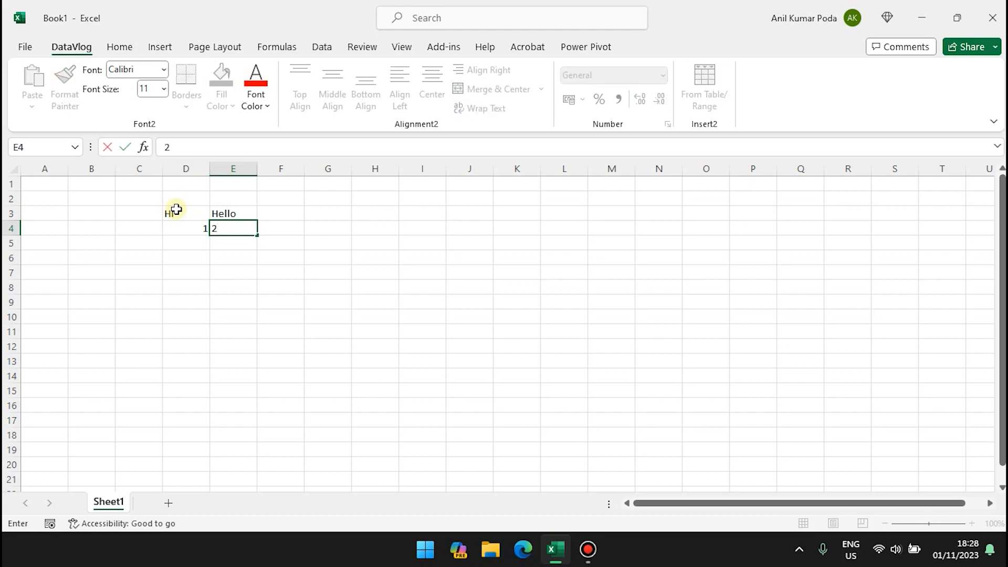
key("Return")
Step: Set the font of cells D3:E4 to Calibri Light at size 14
left_click_drag(176, 209, 254, 227)
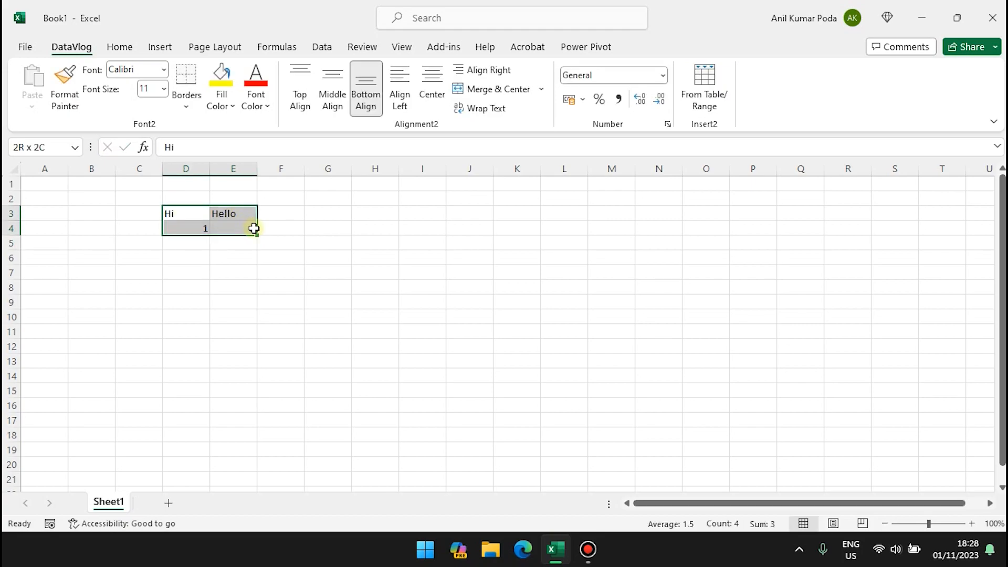
left_click(164, 69)
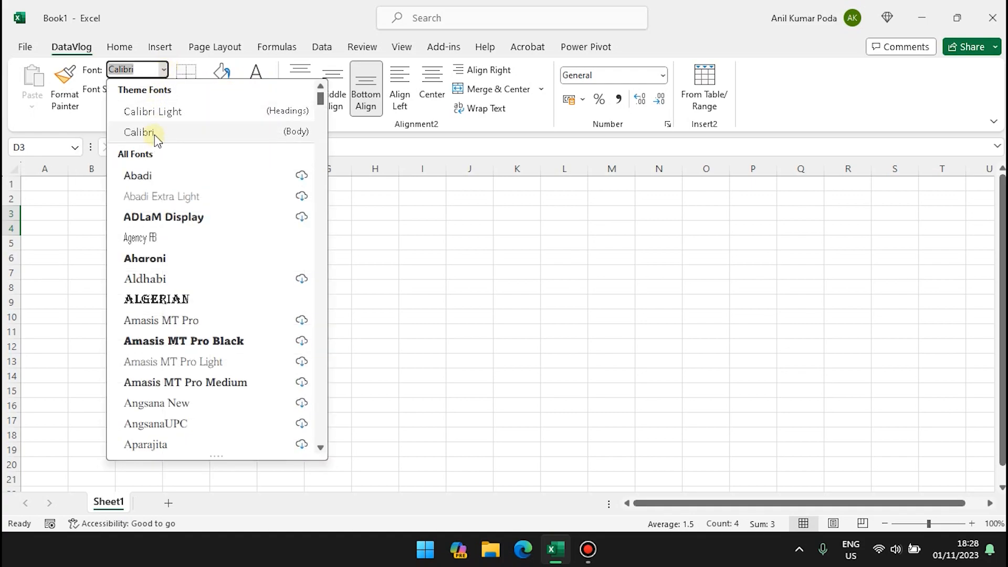
left_click(149, 112)
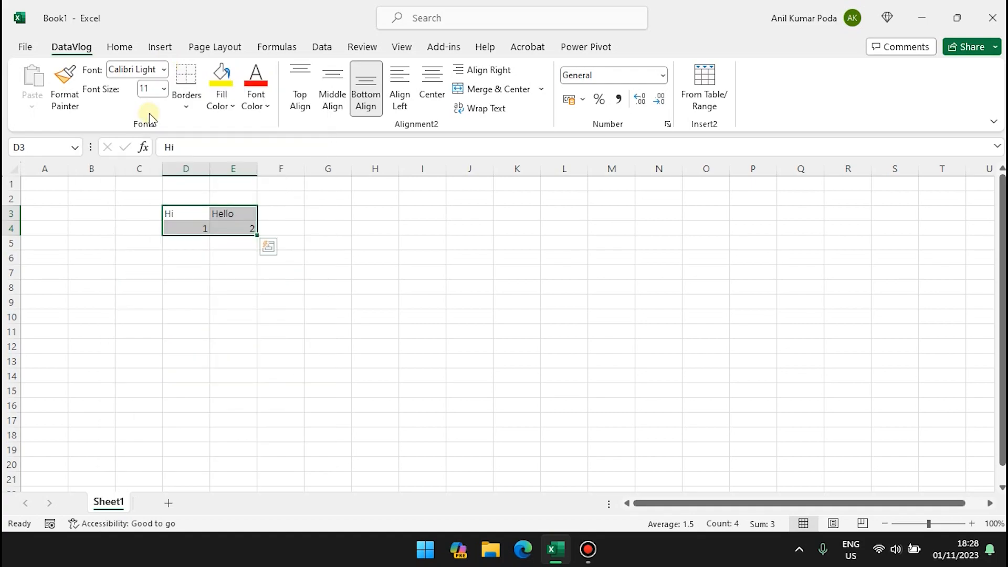
left_click(164, 89)
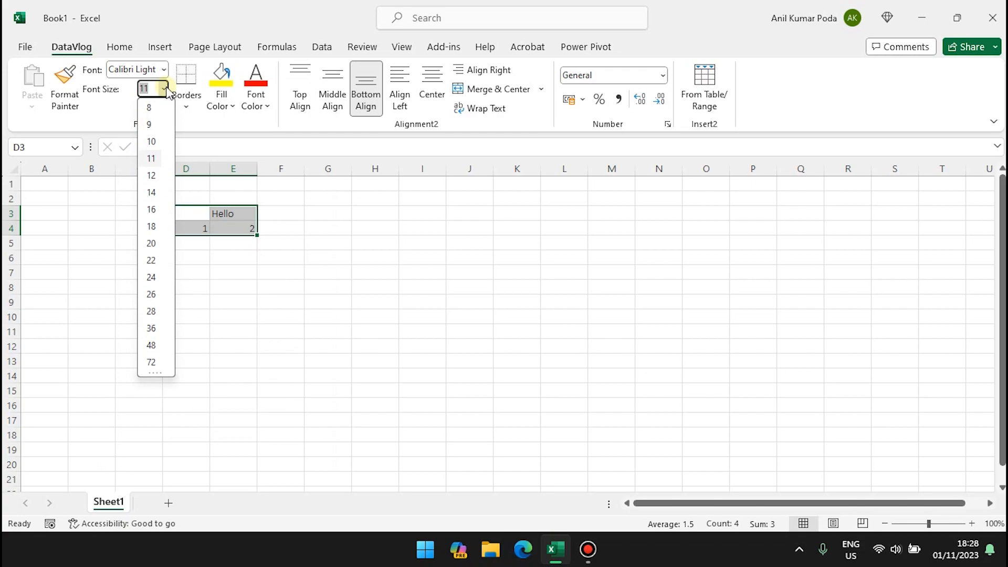
left_click(157, 192)
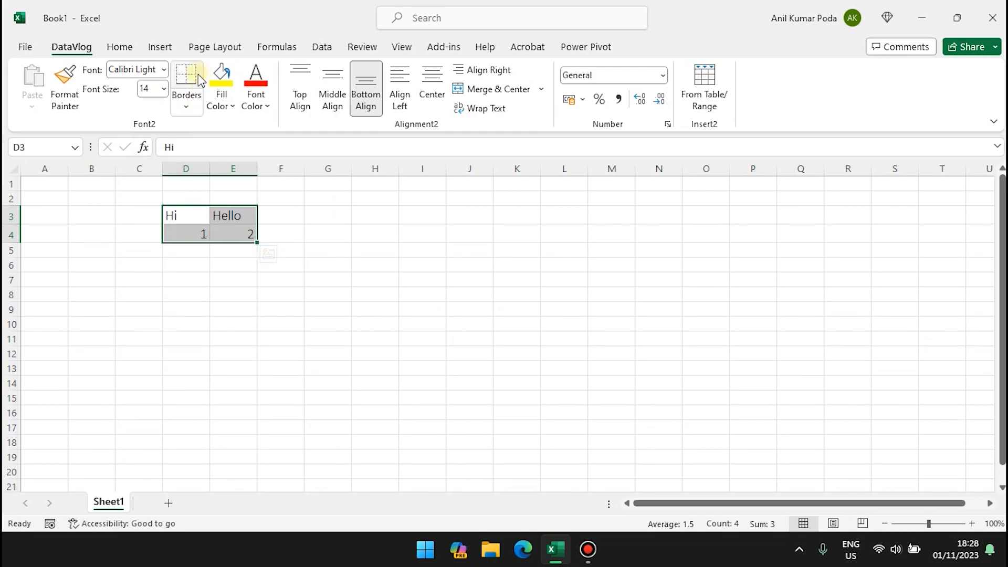
Step: Apply All Borders and a dark blue theme fill to cells D3:E4
left_click(187, 104)
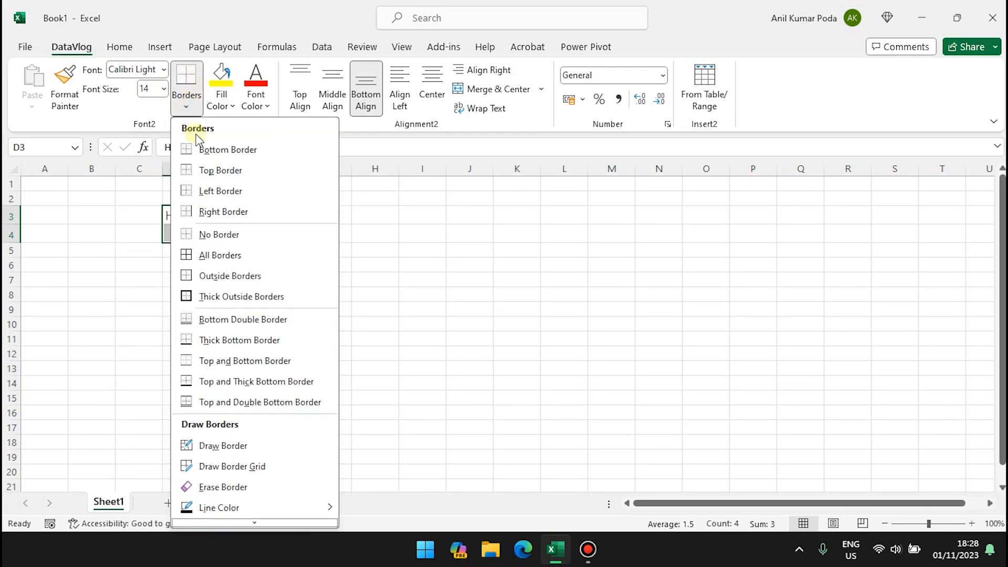
left_click(241, 258)
left_click(231, 106)
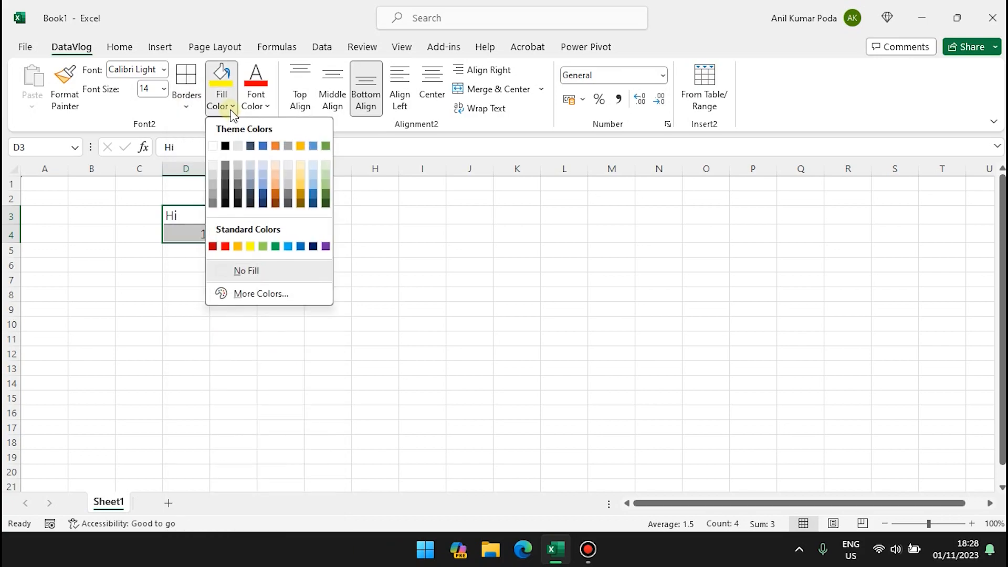
left_click(260, 195)
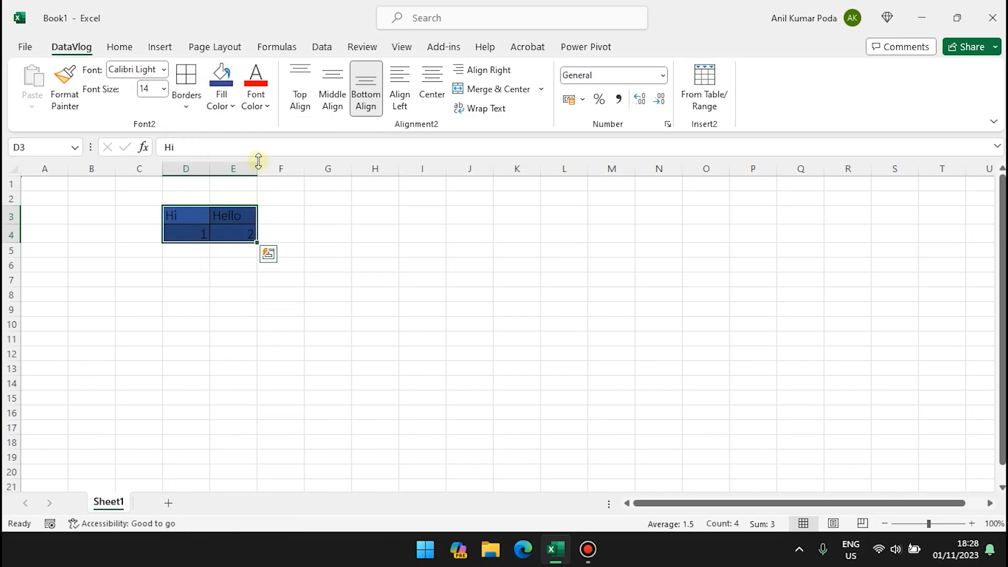
Step: Set the text in cells D3:E4 to white and align it vertically to the middle
left_click(266, 106)
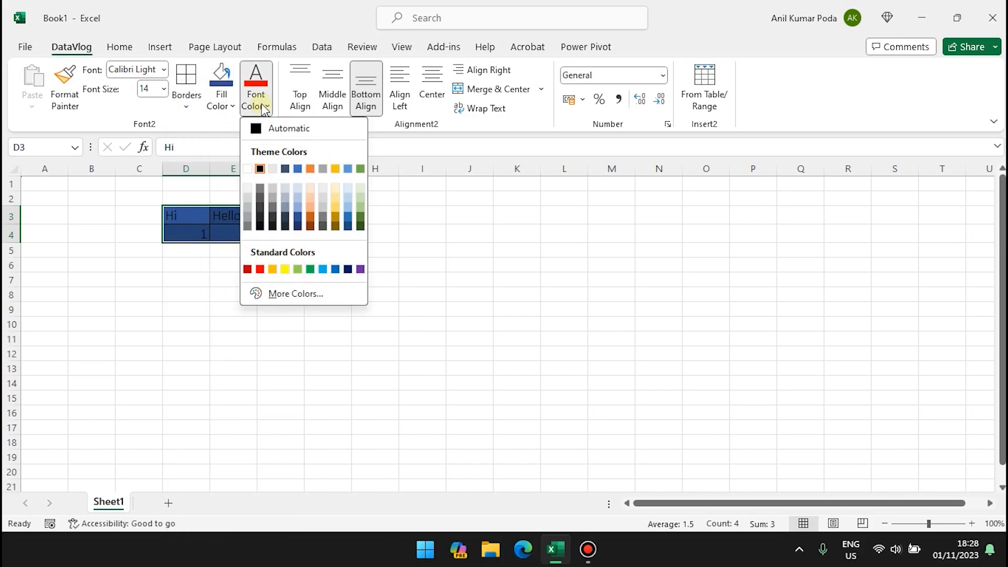
left_click(247, 168)
left_click(329, 78)
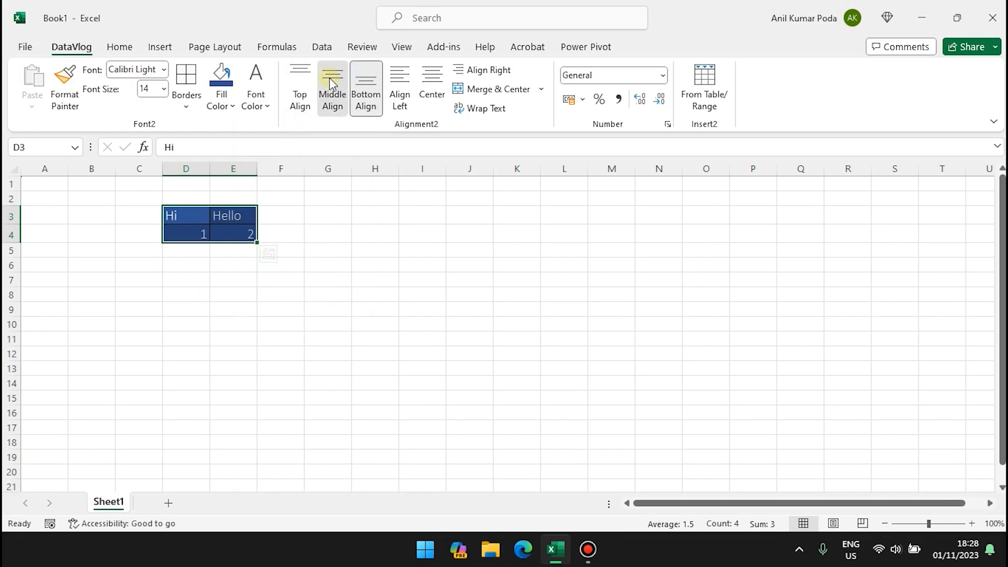
Step: Look through the available number formats, and create a PivotTable from range D3:E4 on a new worksheet
left_click(664, 76)
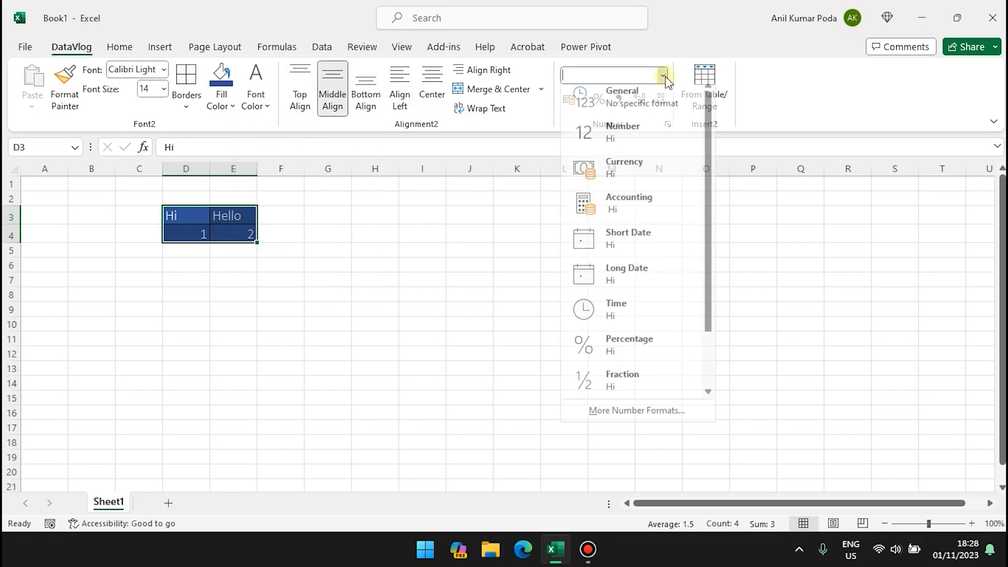
left_click(663, 76)
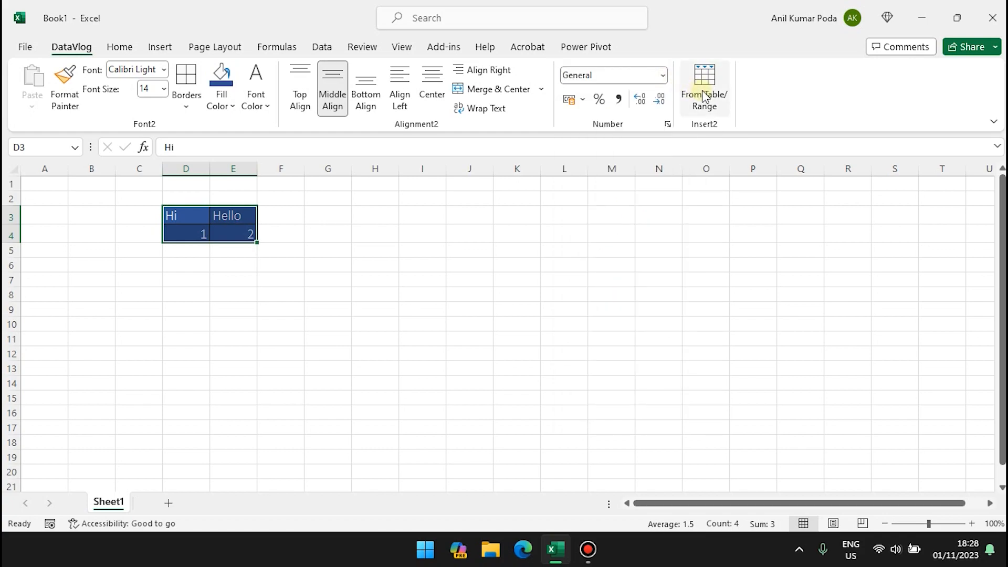
left_click(717, 100)
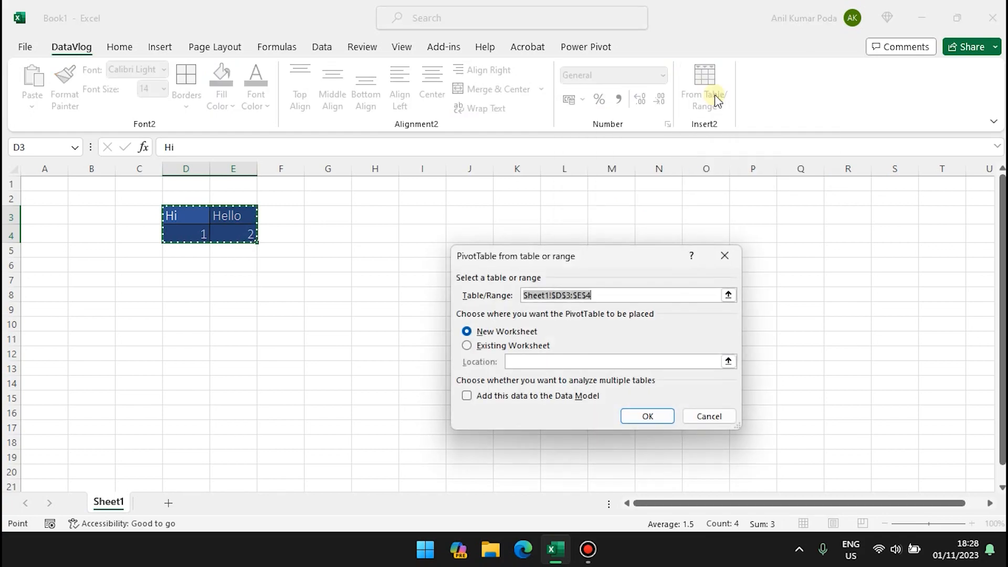
left_click(646, 416)
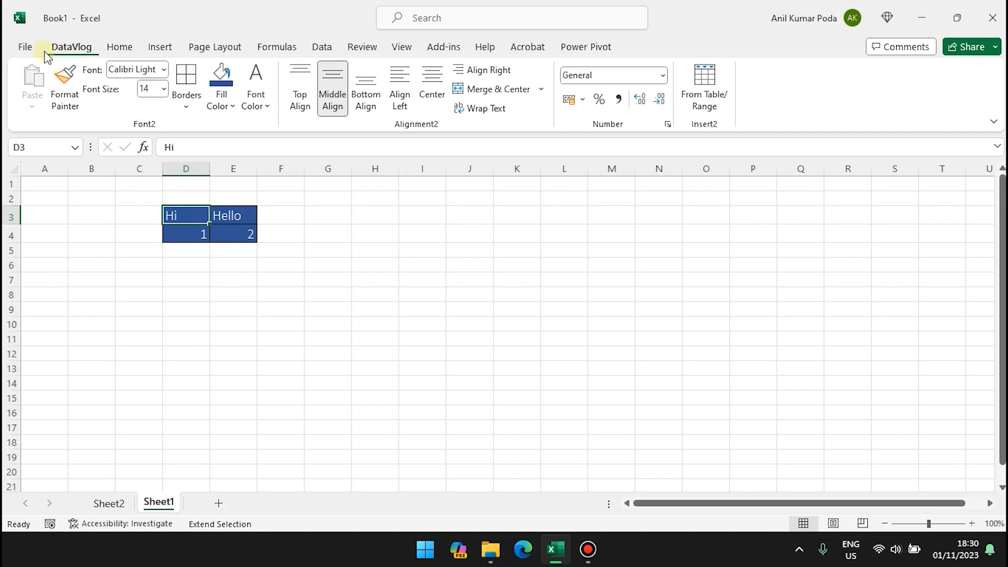
Step: Hide the custom DataVlog tab in the ribbon customization options and apply the change
left_click(27, 48)
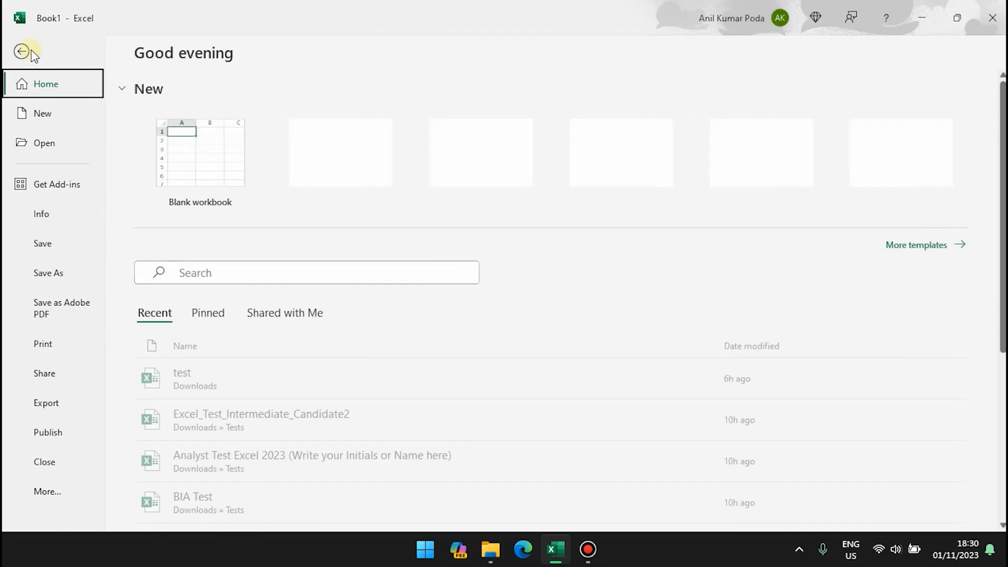
left_click(61, 492)
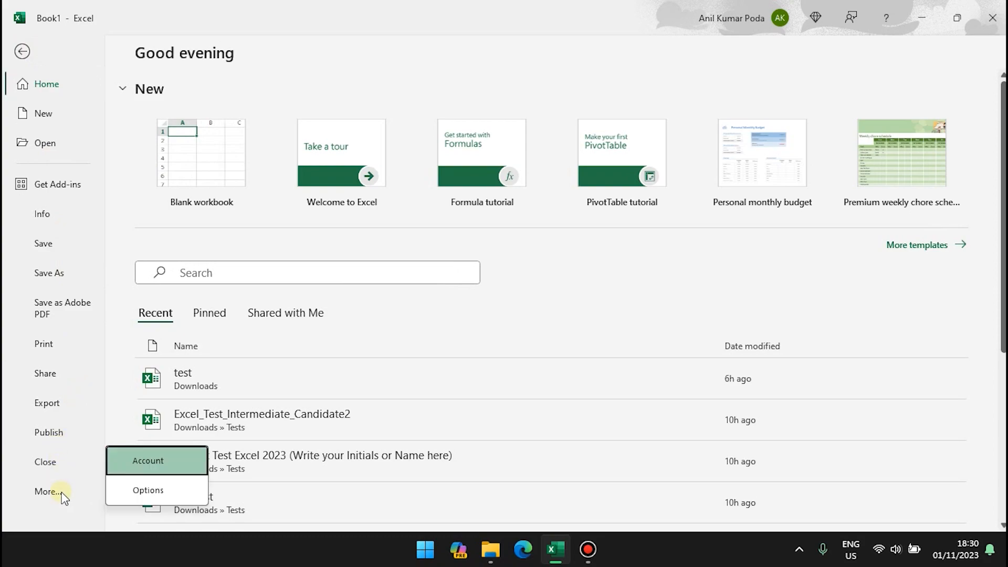
left_click(147, 488)
left_click(254, 220)
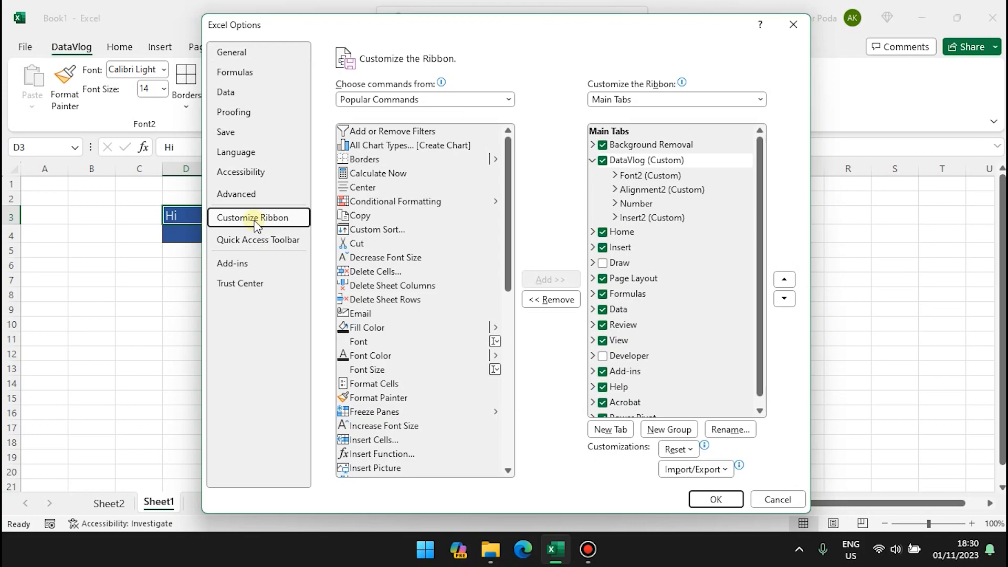
right_click(653, 161)
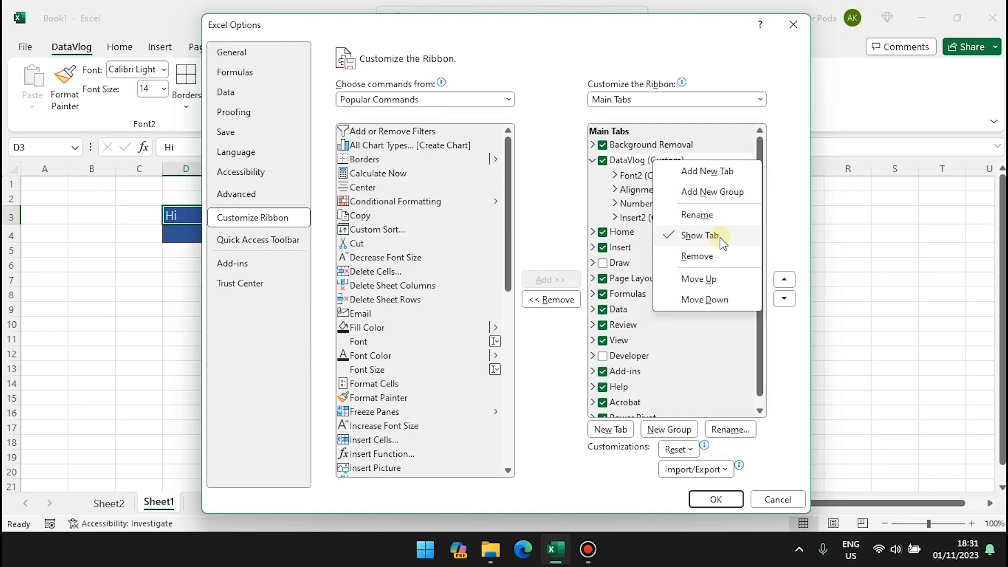
left_click(670, 240)
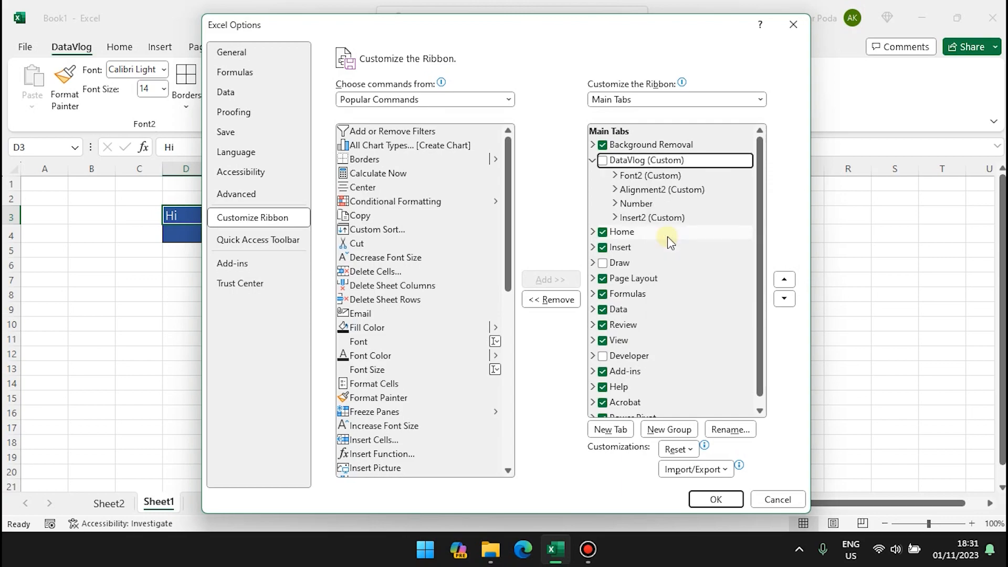
left_click(713, 507)
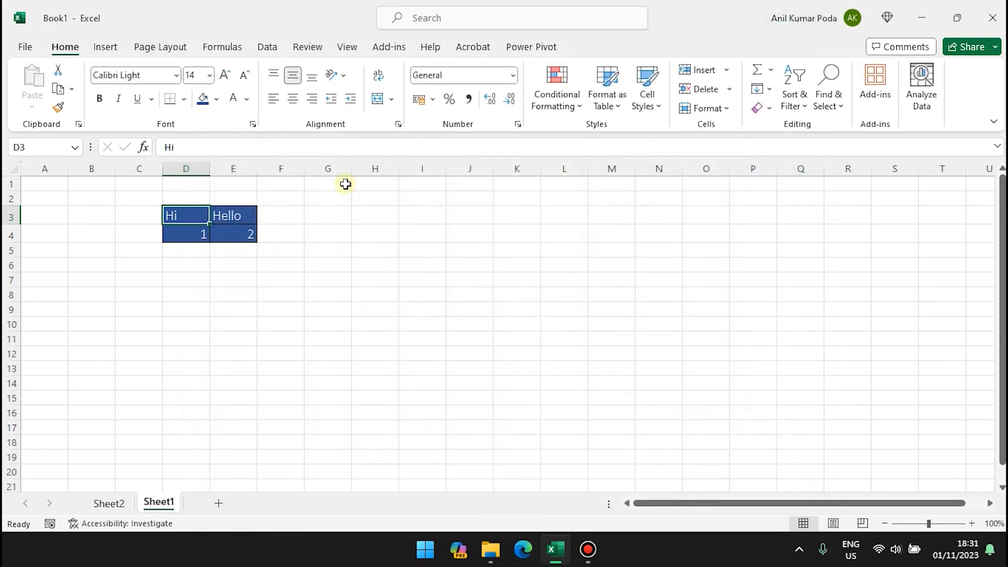
Step: Reopen the ribbon customization options and set the DataVlog tab to be shown again
left_click(26, 48)
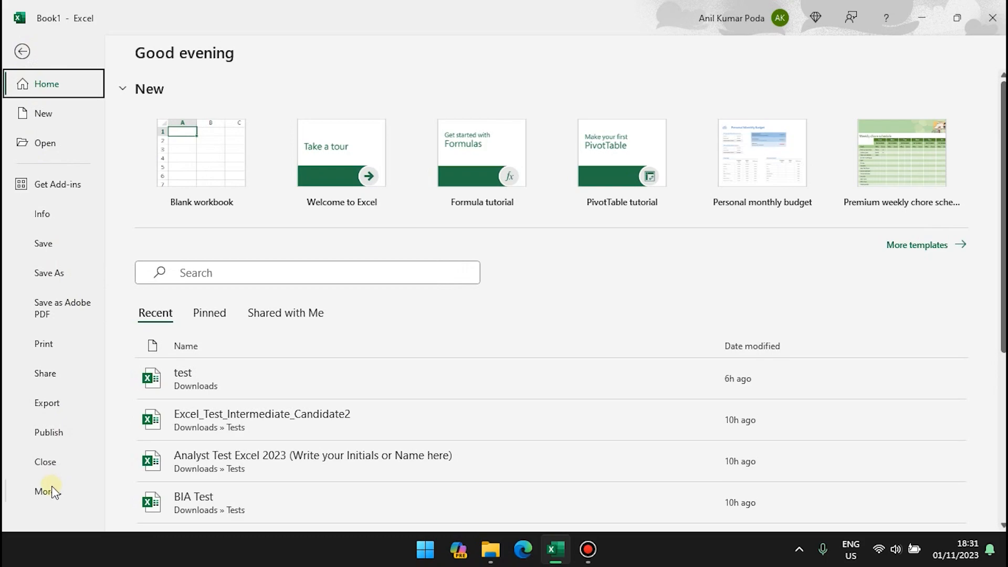
left_click(51, 491)
left_click(144, 489)
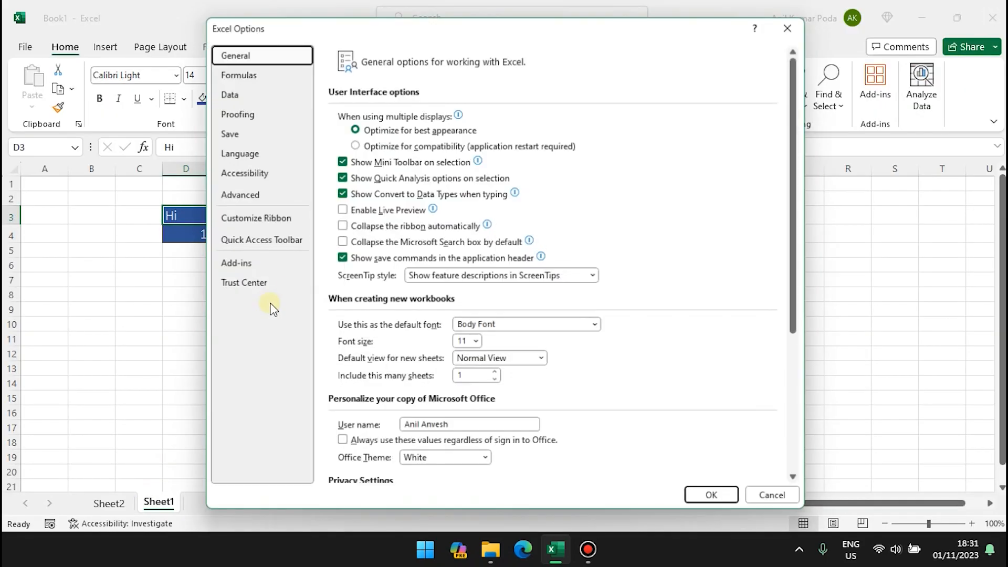
left_click(275, 216)
left_click(614, 160)
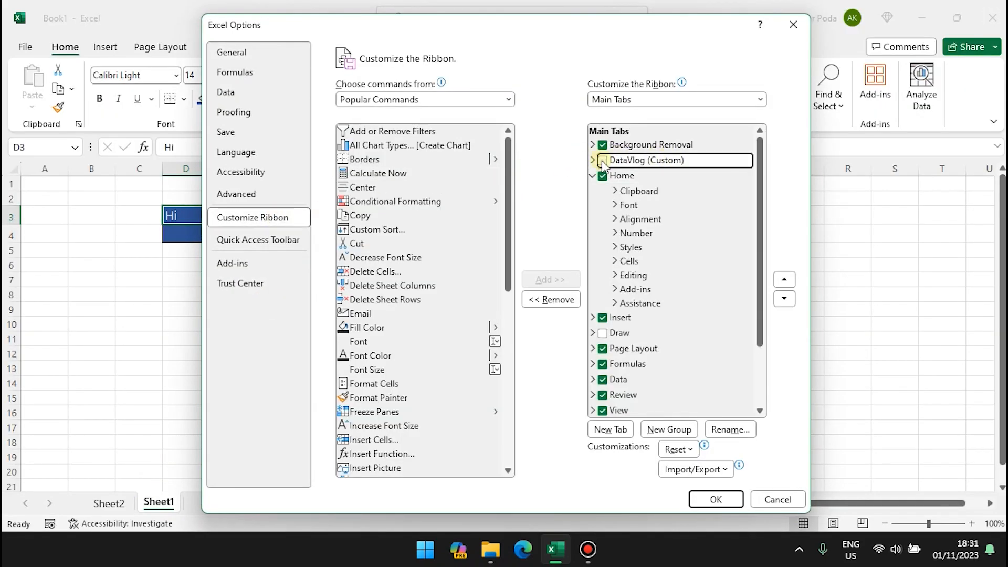
Step: Examine the add, rename, remove and move options offered for the DataVlog tab and its Font2 group
right_click(667, 165)
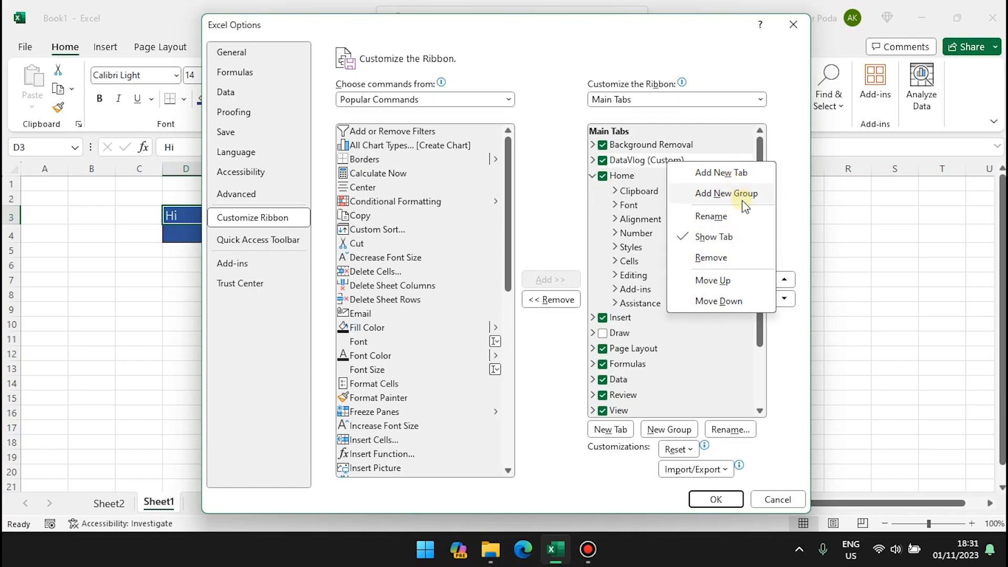
left_click(590, 159)
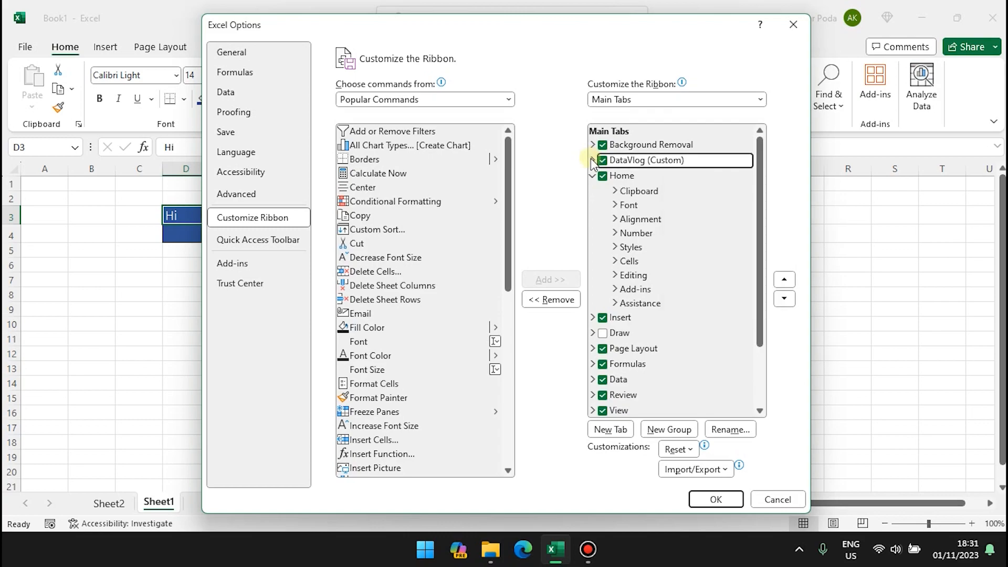
left_click(592, 160)
right_click(649, 181)
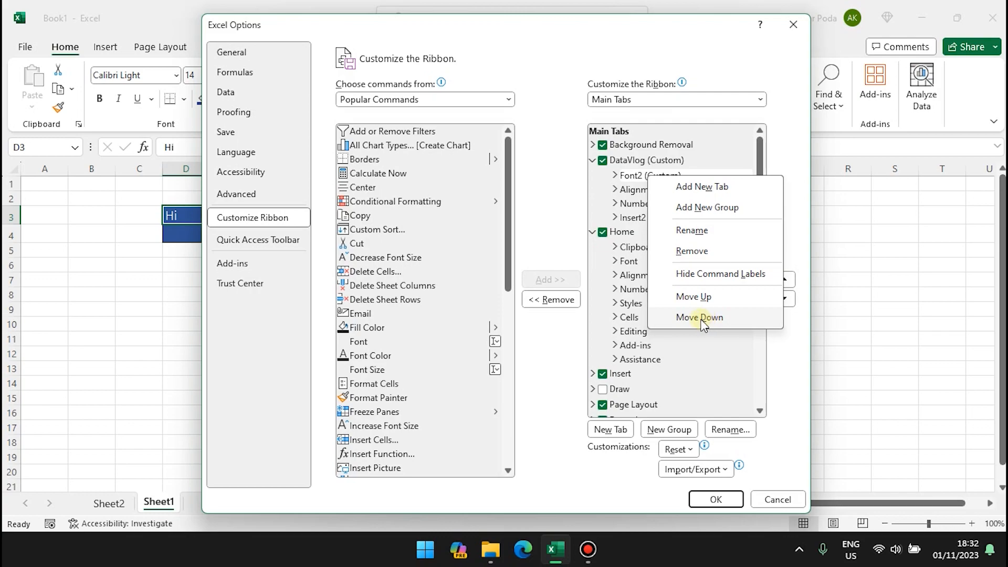
left_click(609, 469)
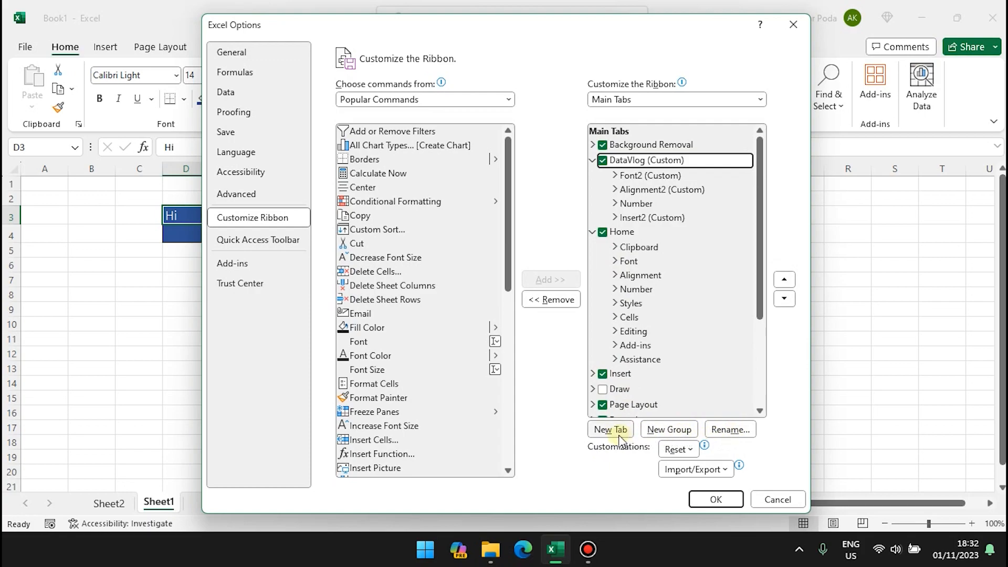
Step: Examine the options for resetting the ribbon customizations and for importing or exporting them
left_click(679, 449)
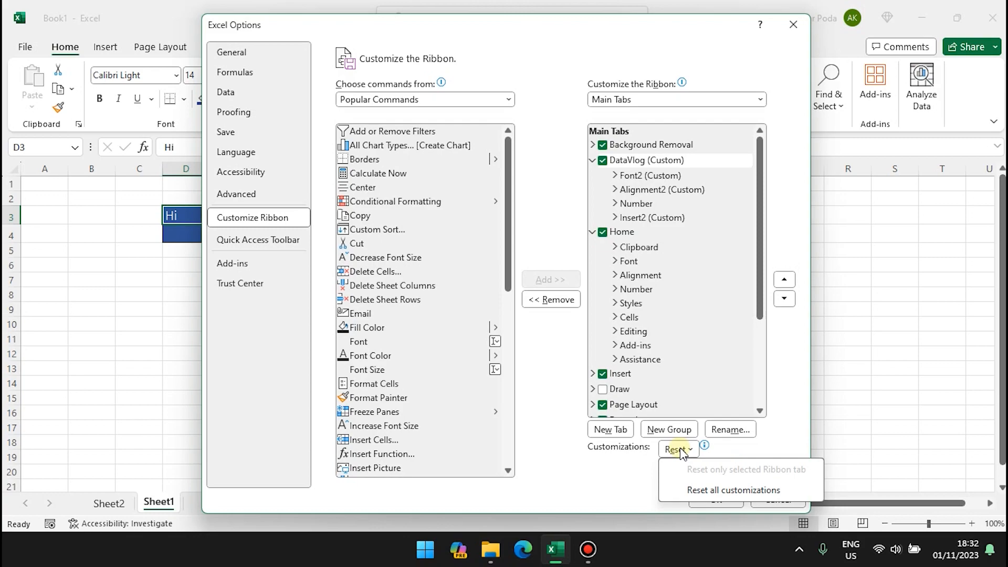
left_click(623, 481)
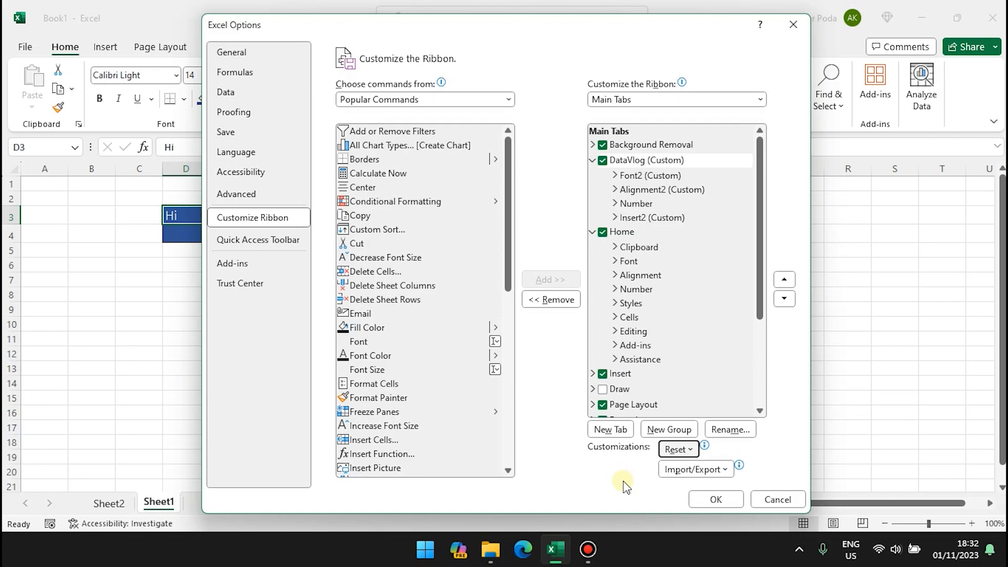
left_click(703, 471)
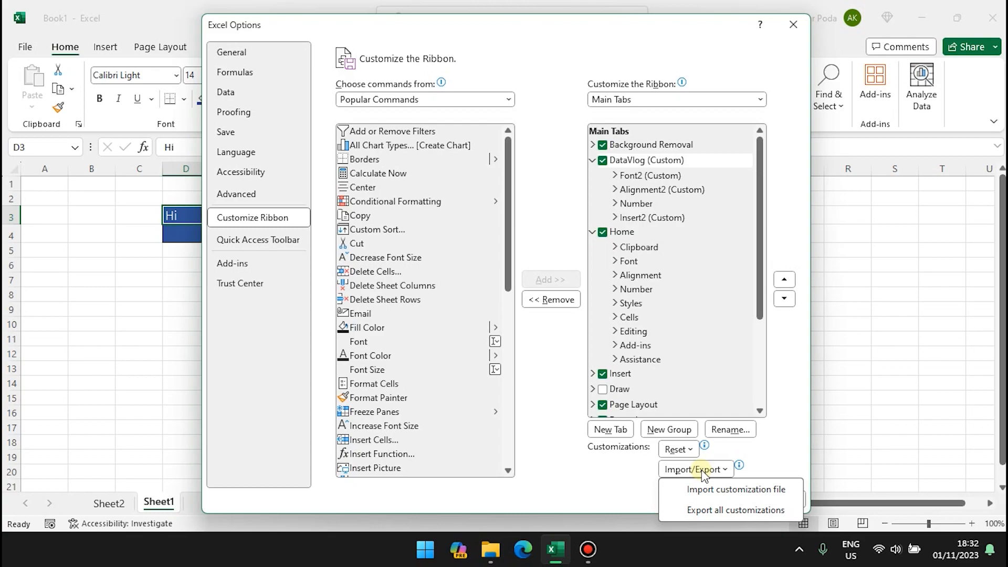
left_click(632, 479)
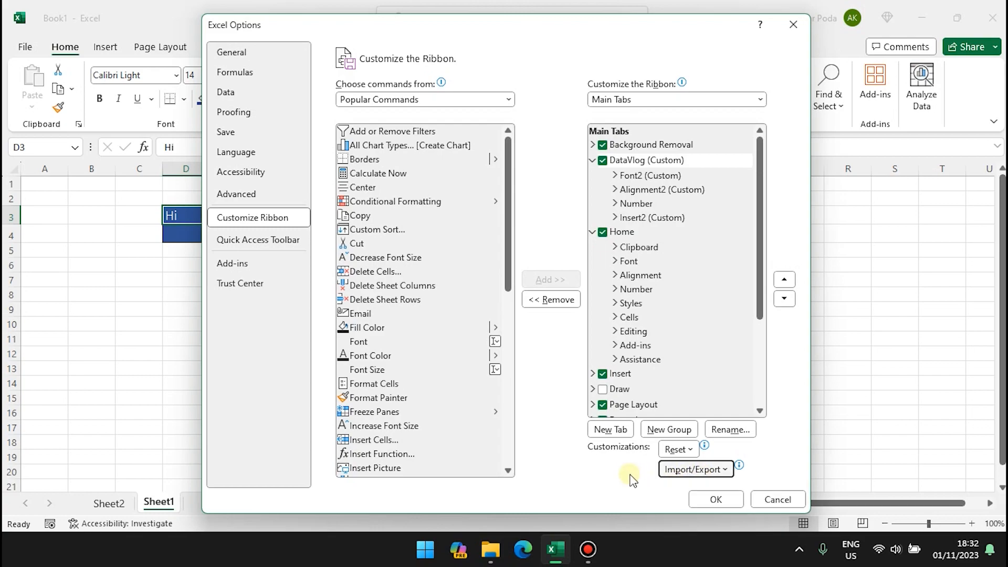